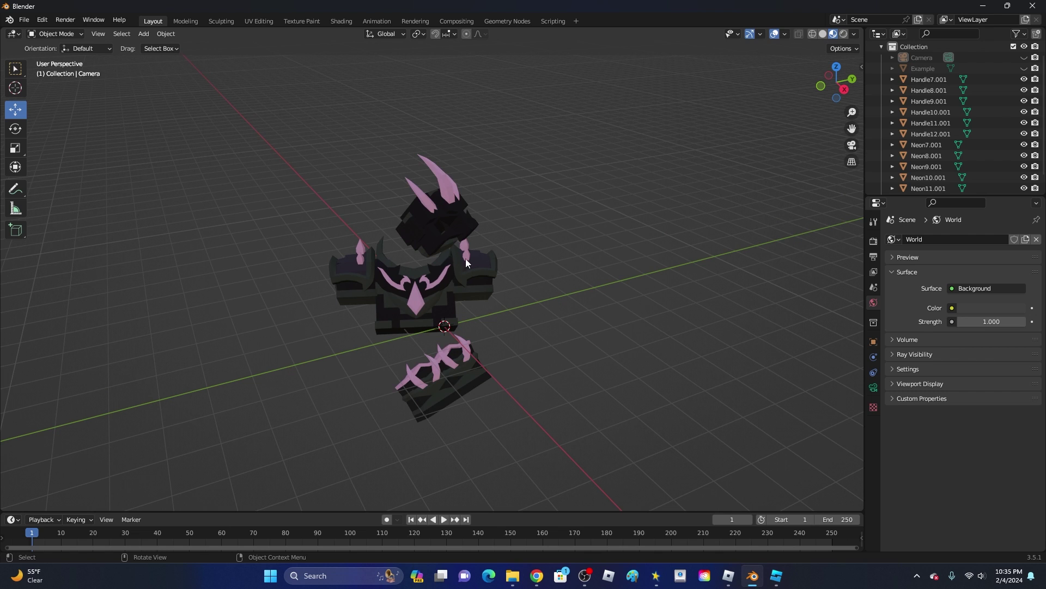
Look over the armor model and its pink chest ornament from several angles.
middle_drag(495, 326, 586, 229)
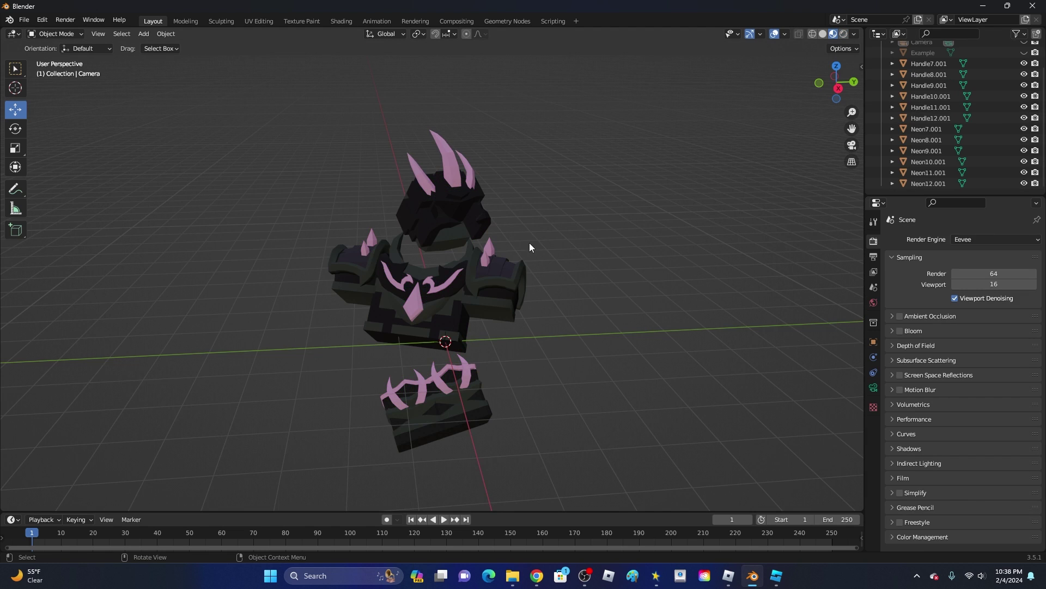
middle_drag(528, 243, 555, 253)
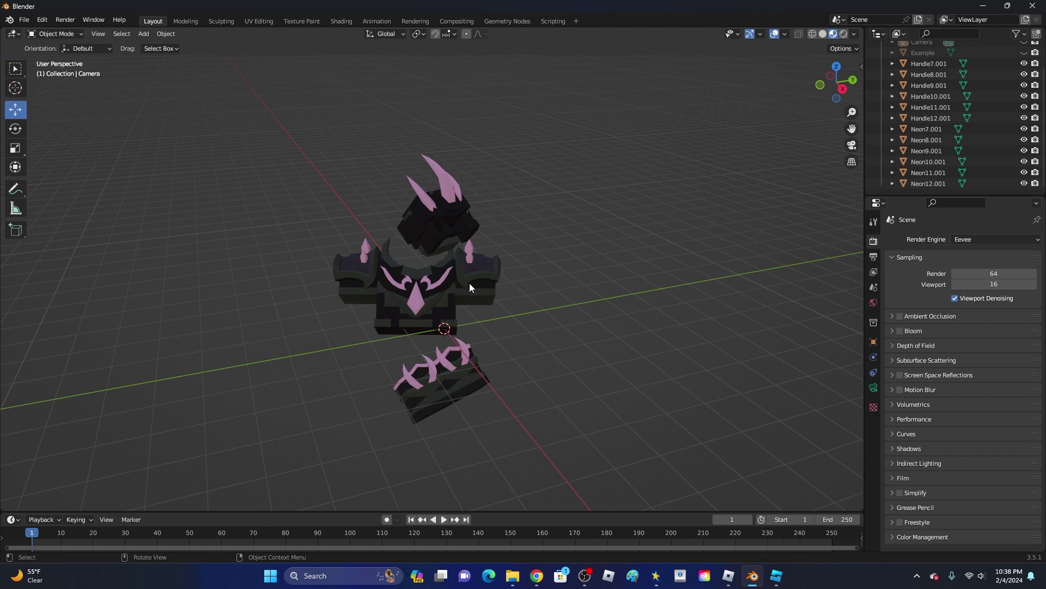
mouse_move(479, 340)
middle_down()
mouse_move(467, 342)
mouse_move(479, 357)
middle_up()
scroll(479, 357, up, 3)
click(433, 279)
middle_drag(469, 289, 507, 186)
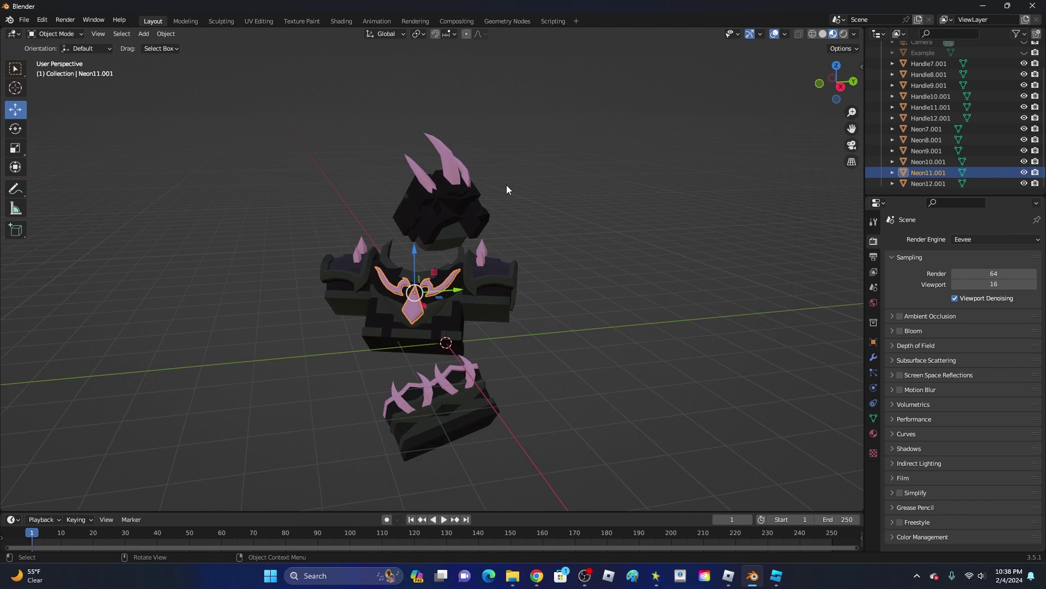
click(629, 284)
scroll(604, 339, up, 3)
scroll(600, 357, down, 3)
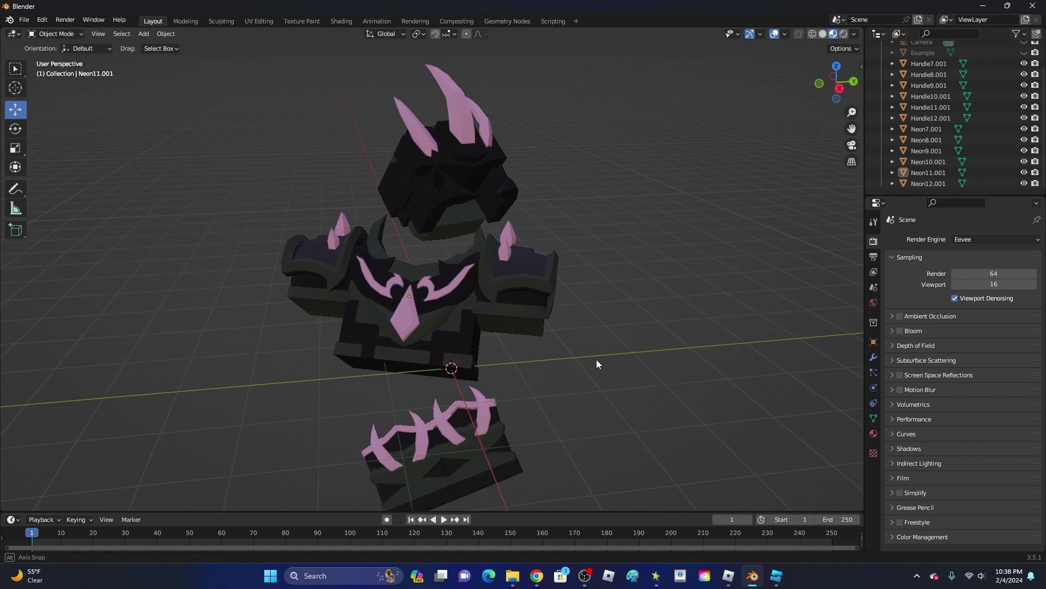
Join all the pink neon pieces on the horns, shoulders, chest and legs into a single object.
click(446, 131)
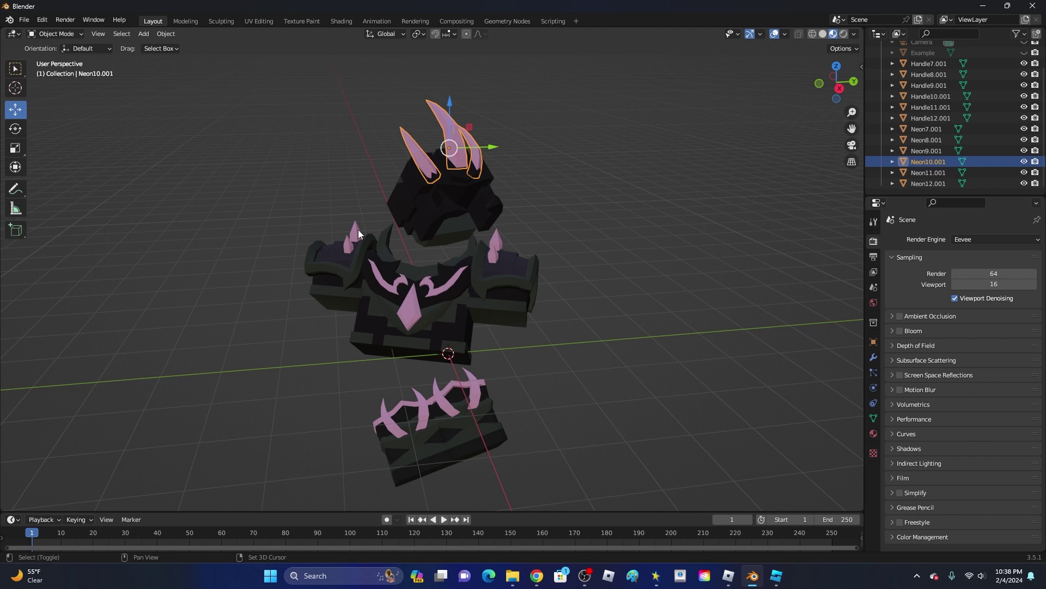
click(358, 230)
click(515, 176)
click(455, 133)
shift+click(377, 237)
middle_drag(463, 230, 454, 310)
shift+click(494, 256)
shift+click(444, 280)
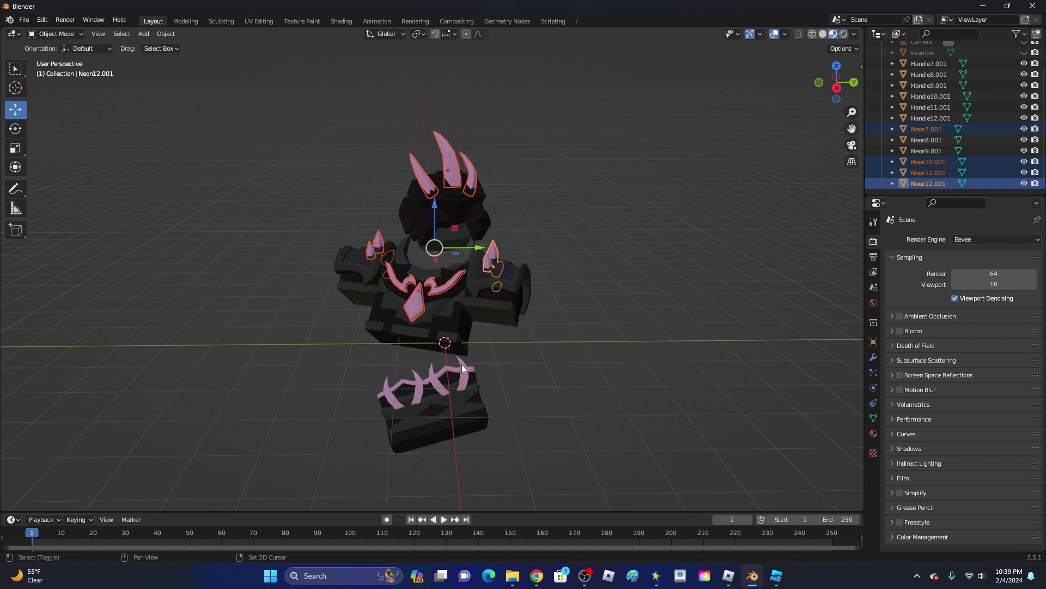
shift+click(462, 364)
shift+click(416, 376)
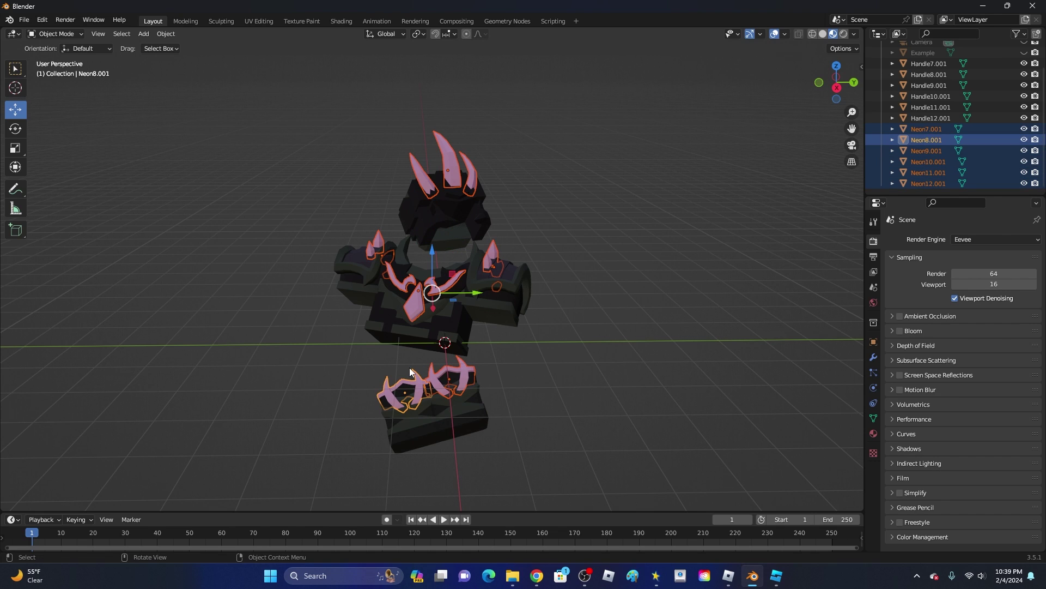
key(ctrl+j)
click(525, 269)
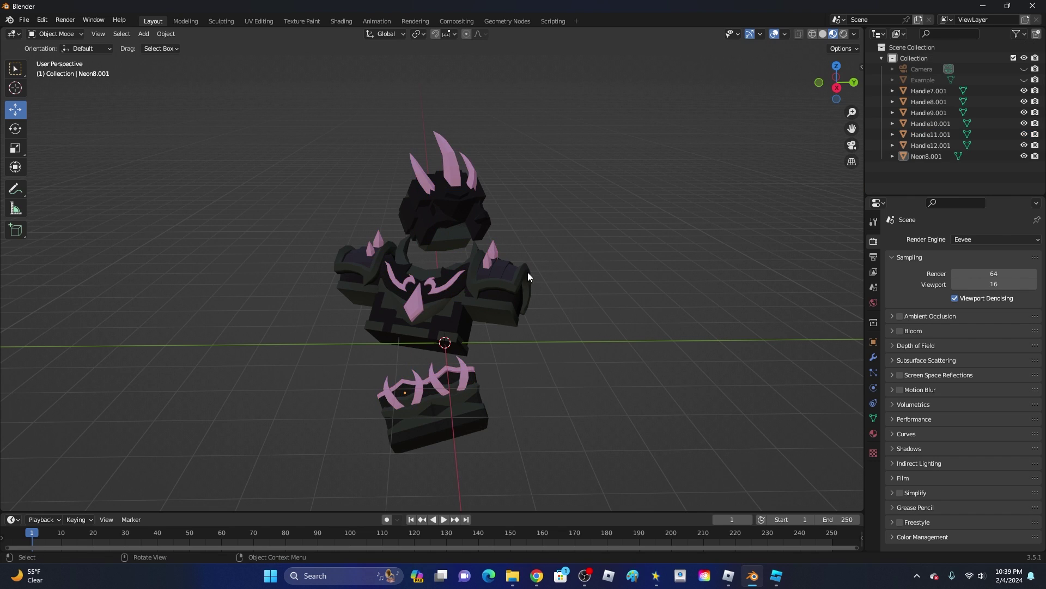
Select the joined pink object and preview it in rendered shading before returning to material preview.
click(450, 141)
drag(458, 394, 540, 358)
middle_drag(665, 306, 720, 94)
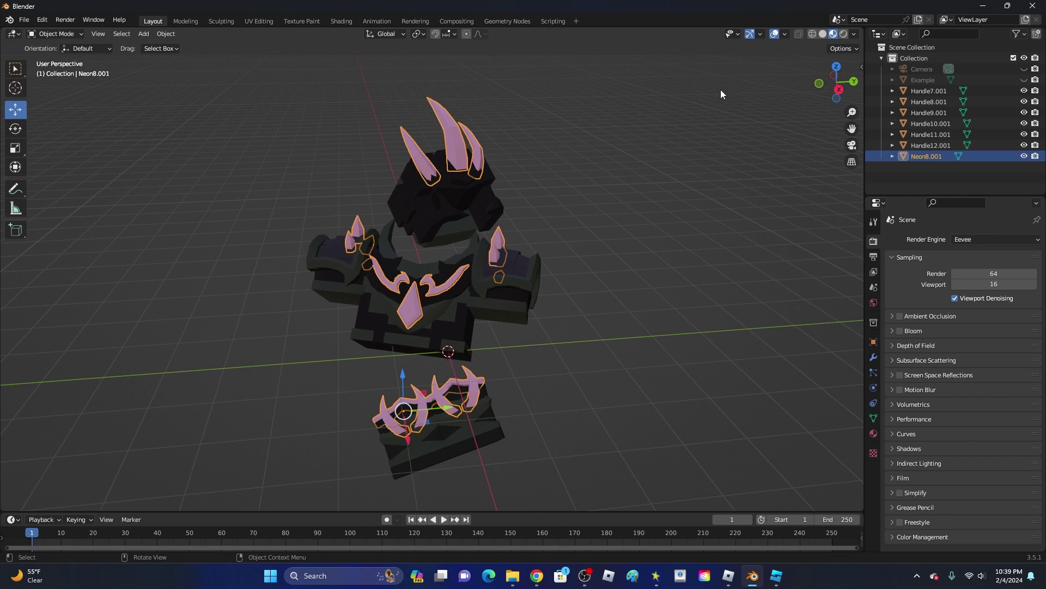
click(844, 34)
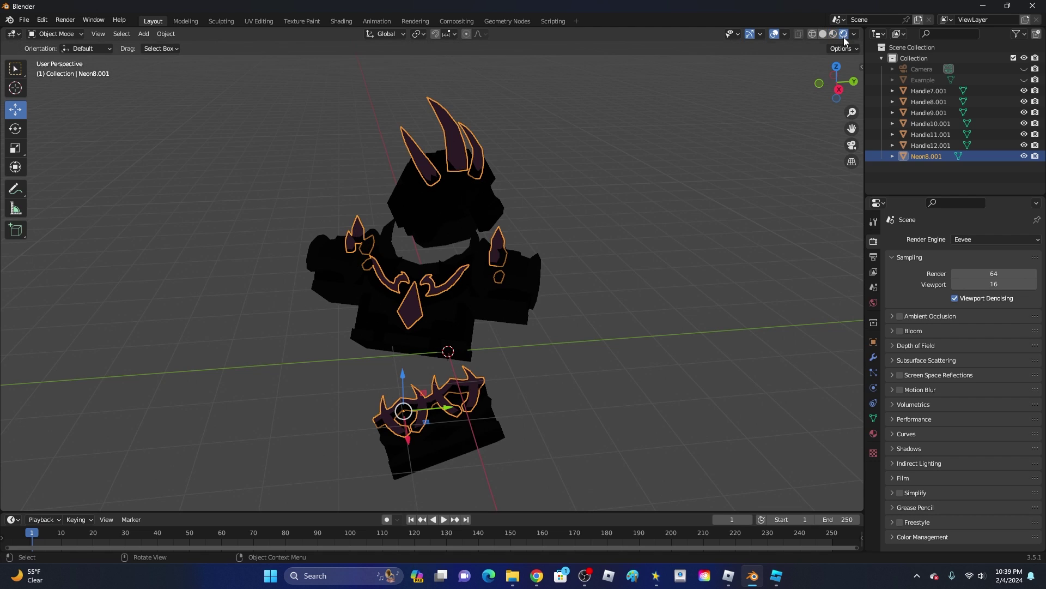
click(833, 33)
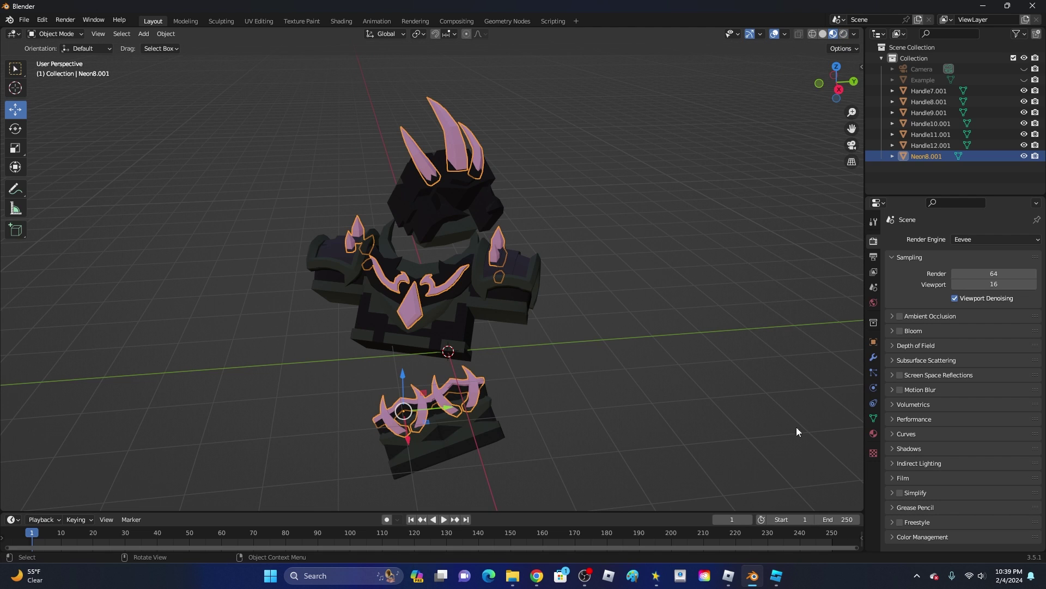
Replace the joined object's Neon7Mtl material with a new material that uses an Emission surface.
click(874, 433)
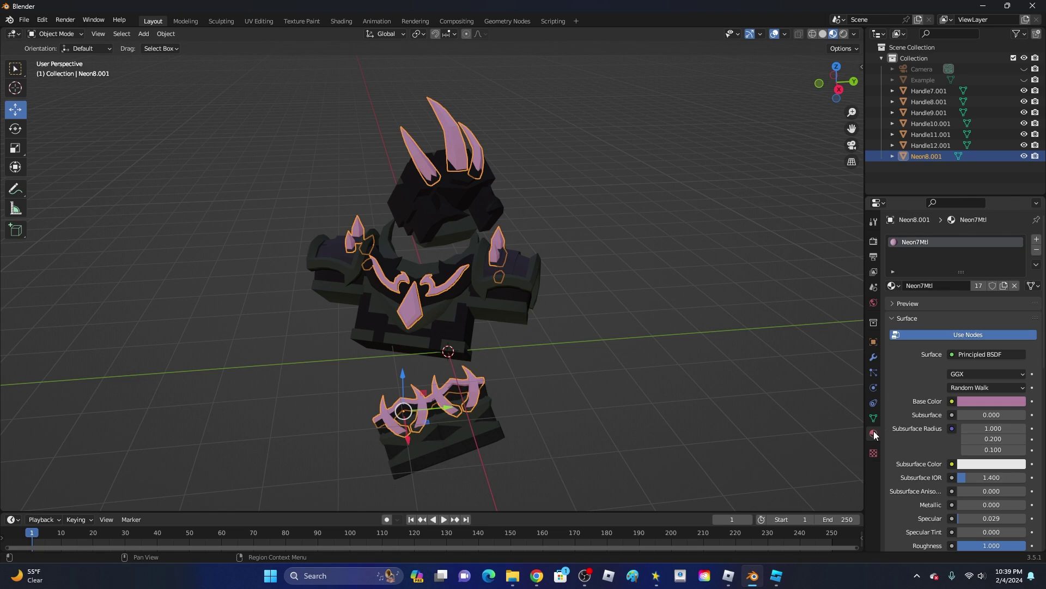
click(1017, 286)
click(975, 285)
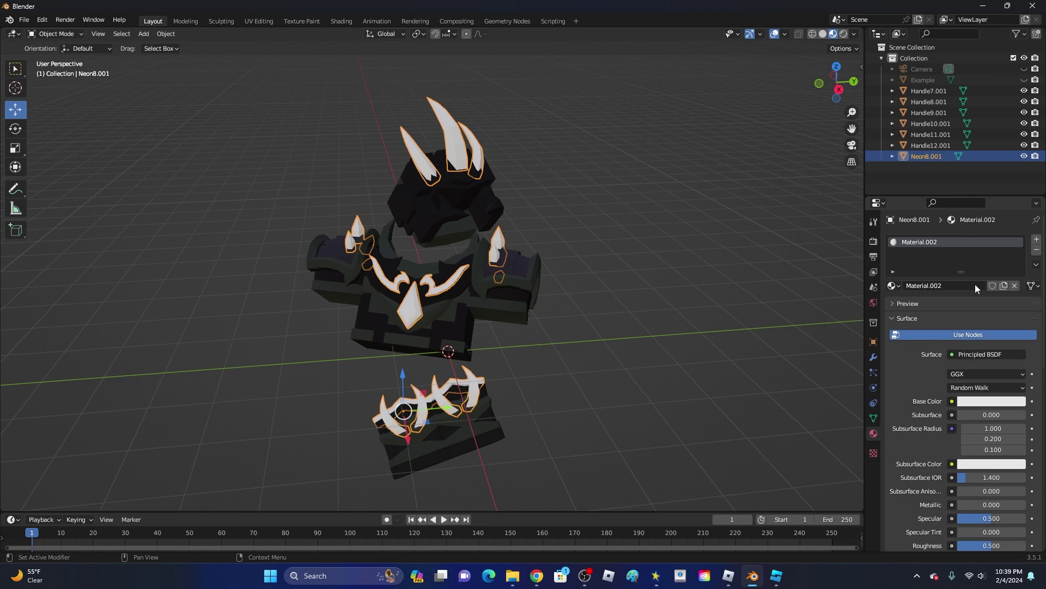
click(979, 355)
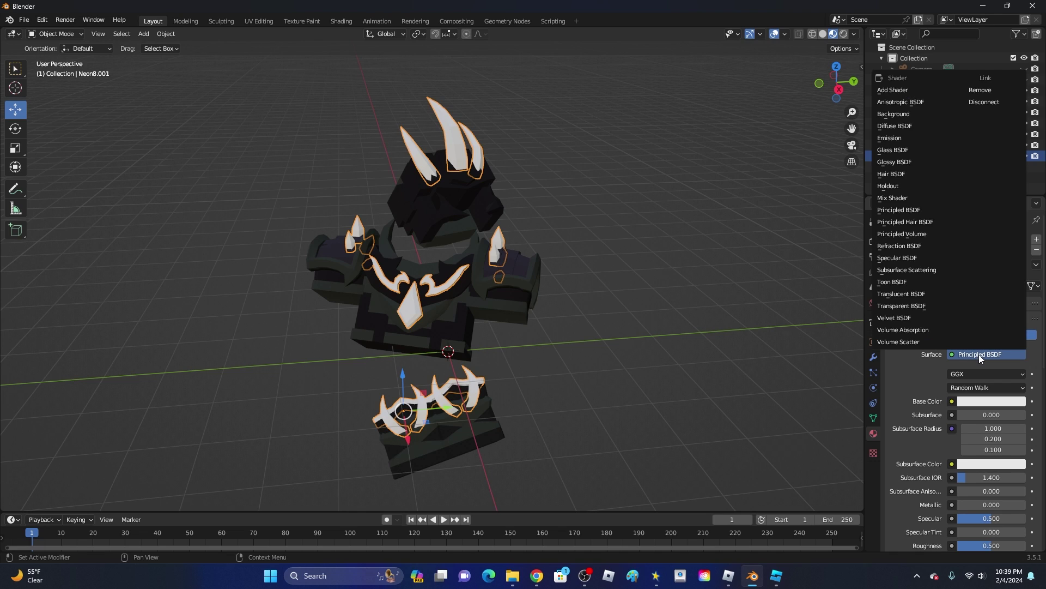
click(903, 138)
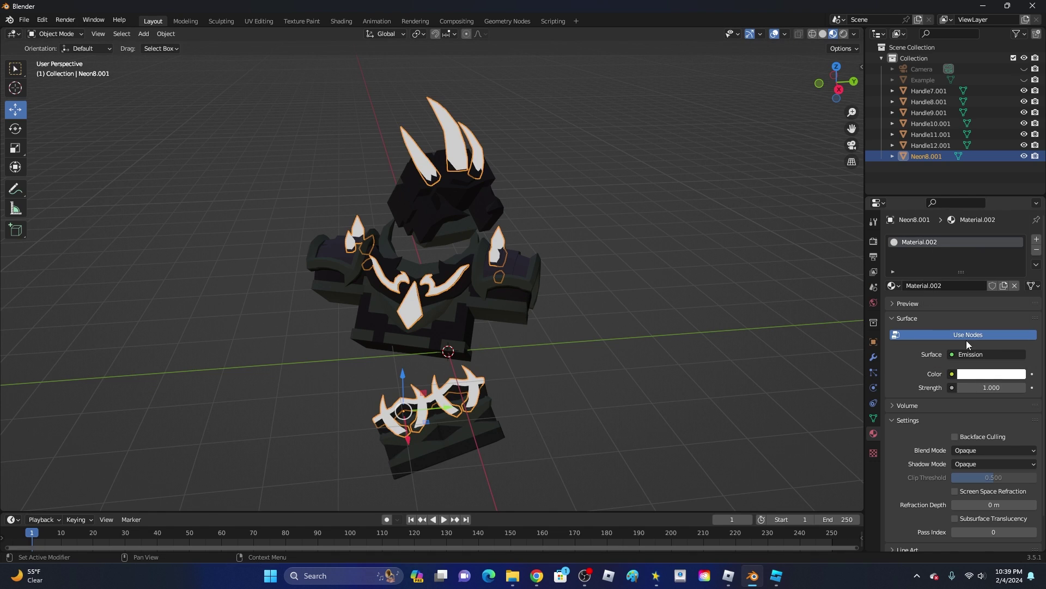
Set the new material's emission color to saturated blue and its strength to 23.3.
click(976, 376)
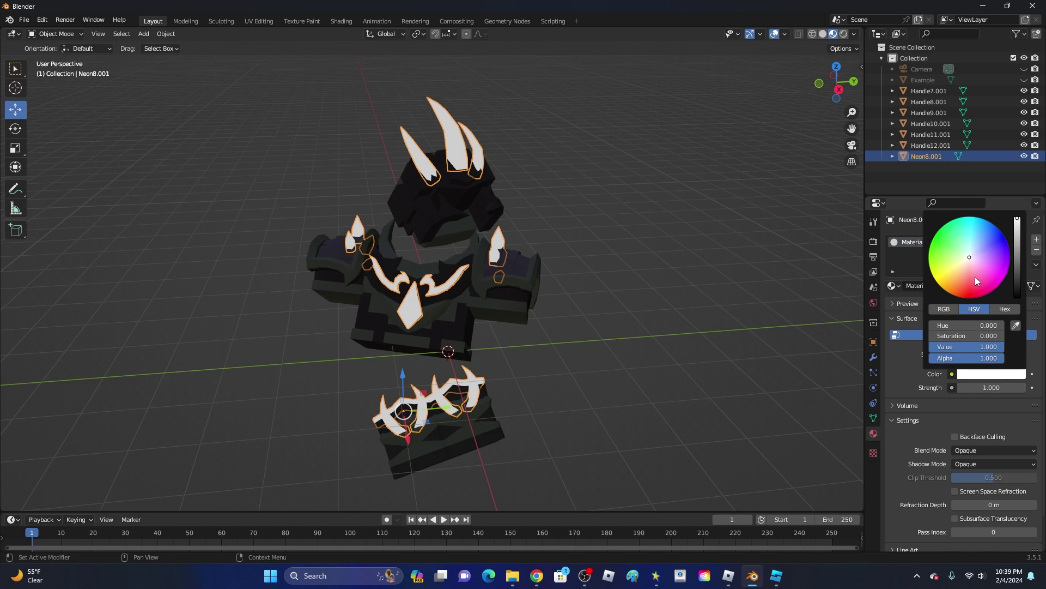
click(977, 376)
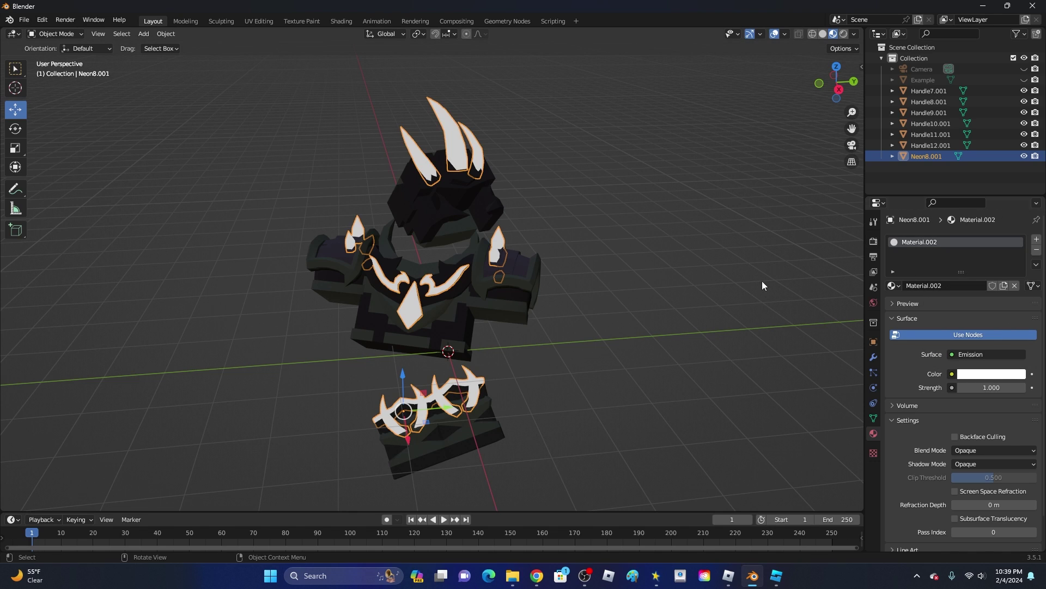
click(996, 371)
drag(1002, 269, 996, 227)
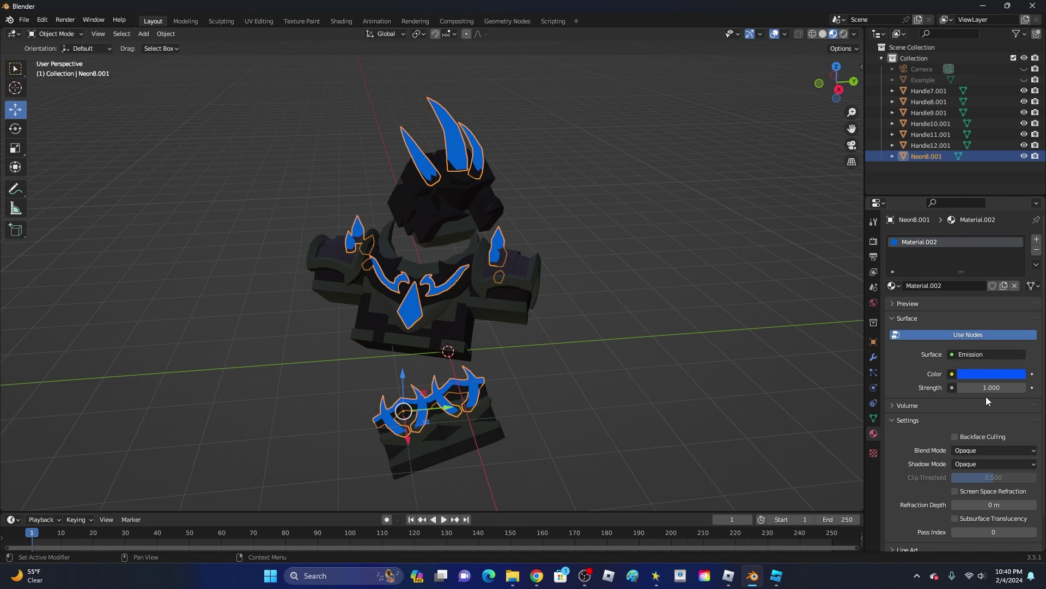
drag(988, 387, 1038, 388)
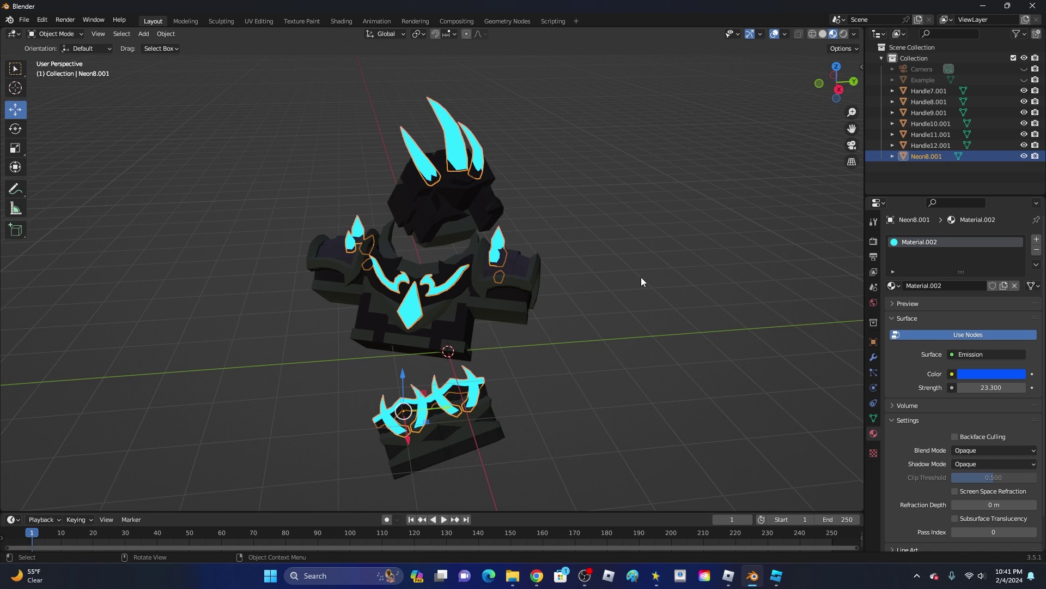
Show the viewport in rendered shading and set the render engine to Cycles to check the blue glow.
click(874, 242)
click(979, 242)
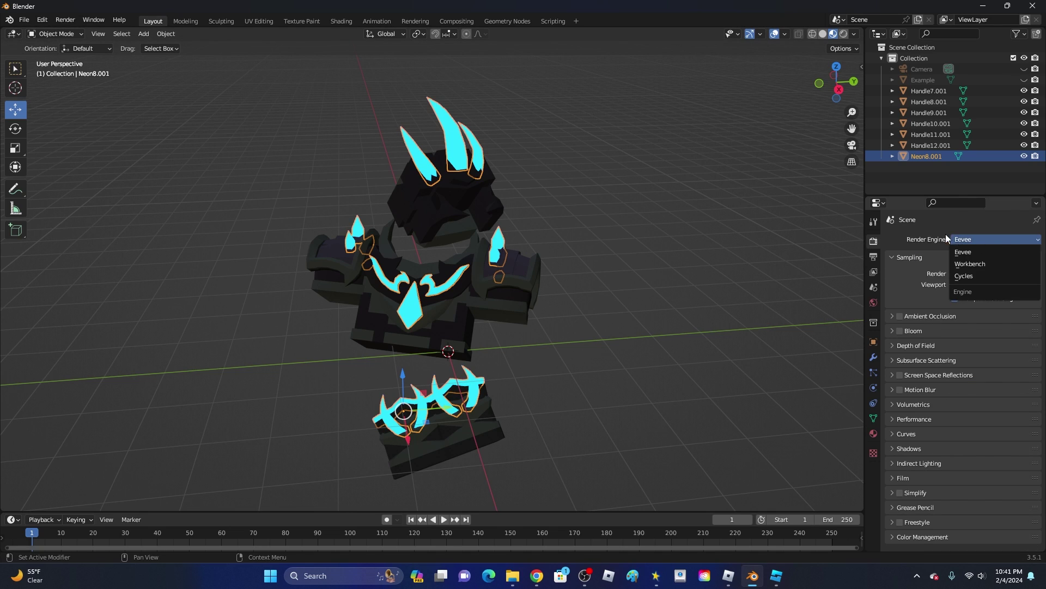
click(844, 34)
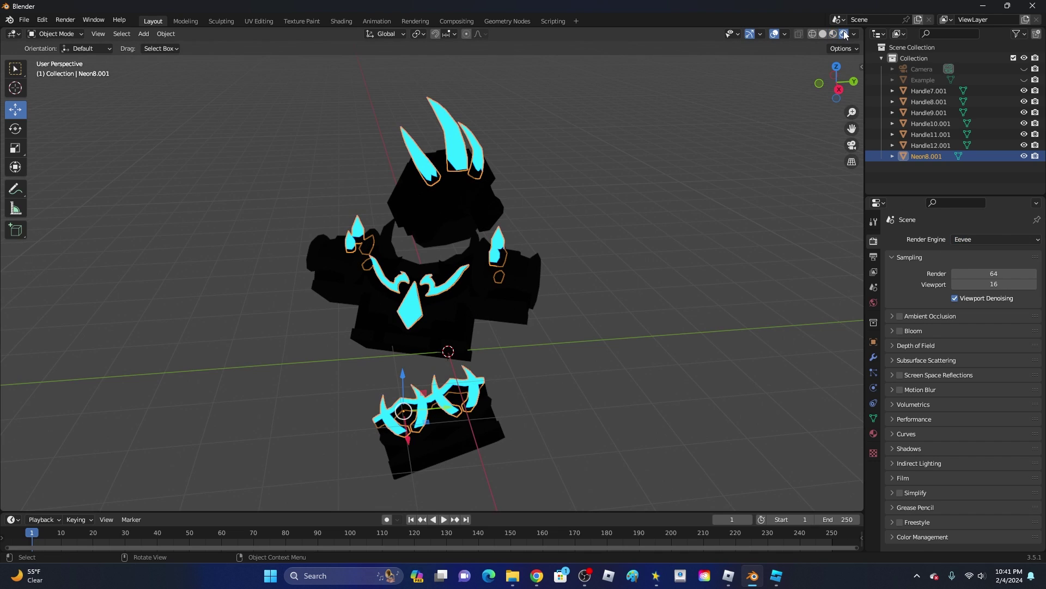
click(567, 290)
middle_drag(624, 338, 581, 309)
scroll(528, 294, up, 1)
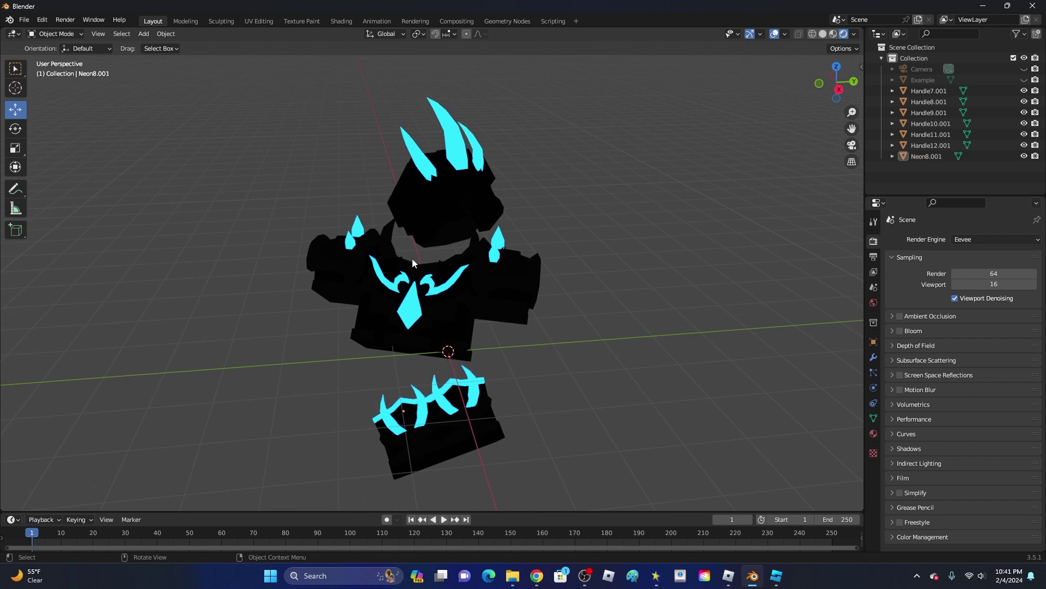
scroll(472, 286, up, 4)
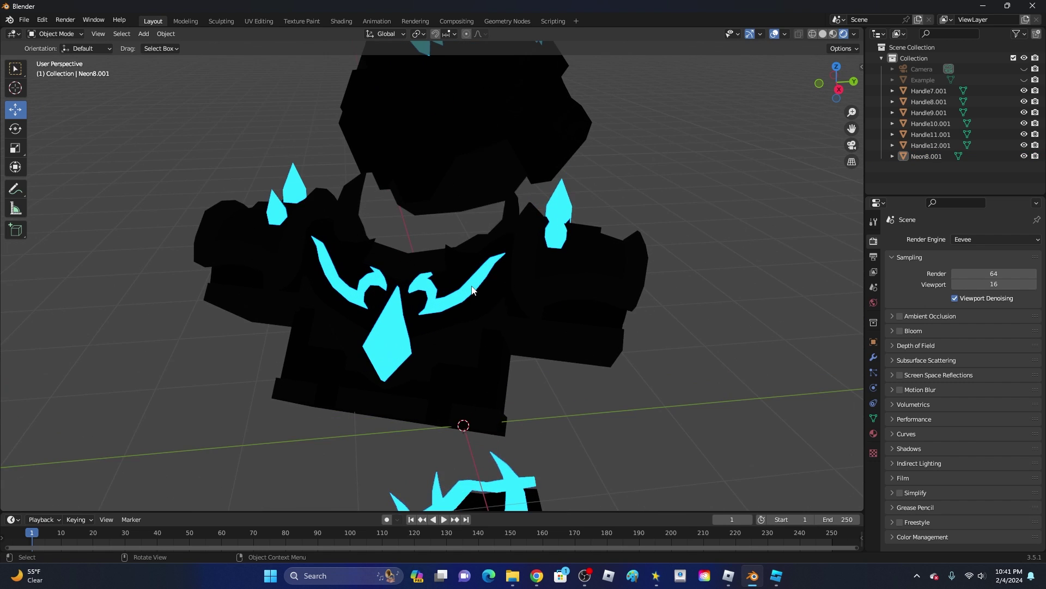
scroll(473, 290, down, 2)
scroll(474, 281, down, 2)
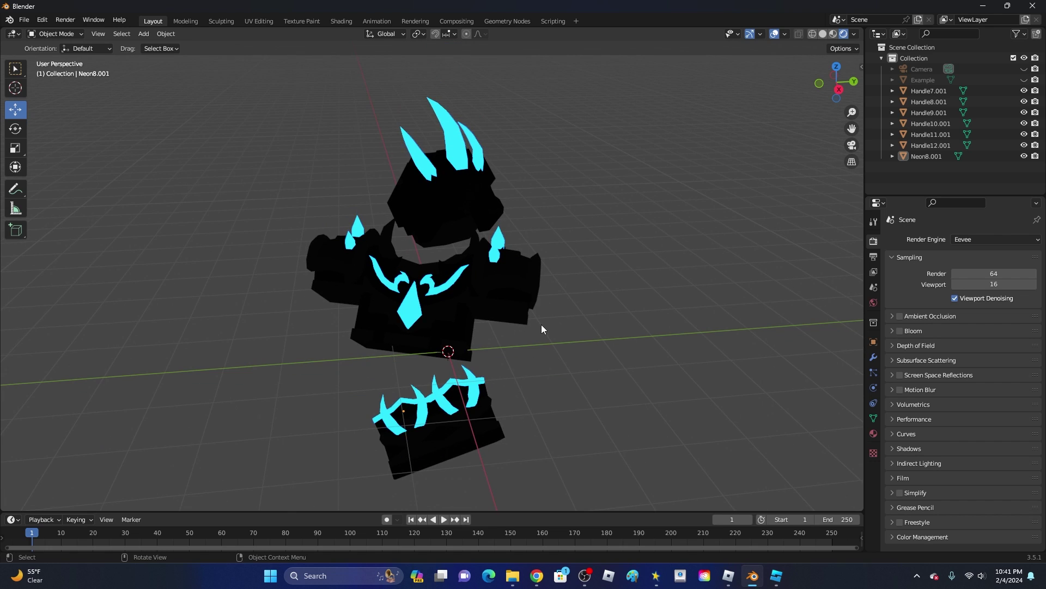
scroll(525, 369, up, 1)
scroll(524, 368, down, 1)
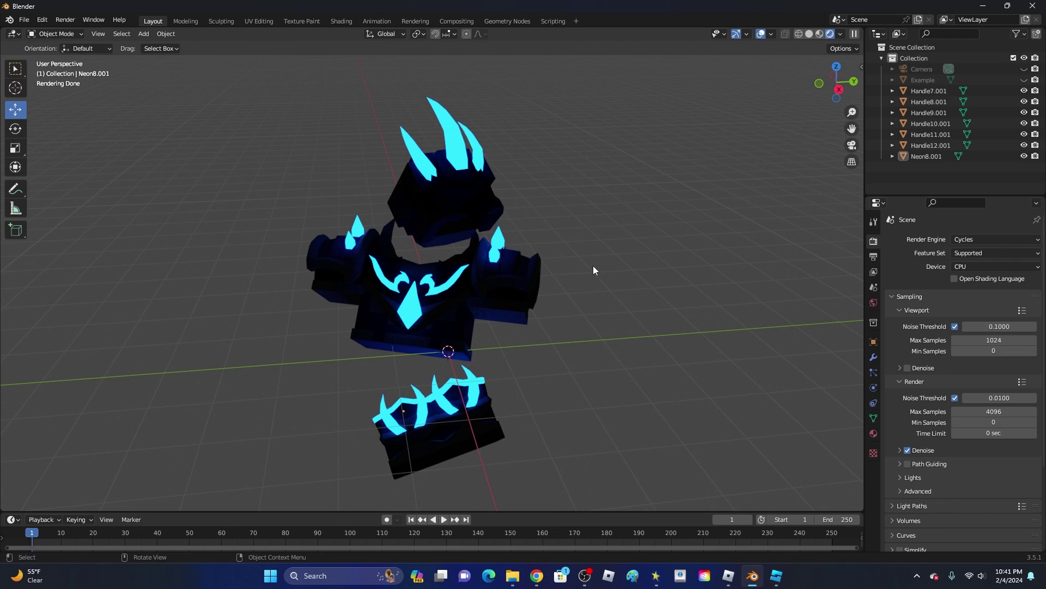
mouse_move(587, 265)
middle_down()
mouse_move(577, 264)
mouse_move(630, 256)
mouse_move(600, 285)
mouse_move(569, 272)
mouse_move(578, 236)
mouse_move(571, 256)
middle_up()
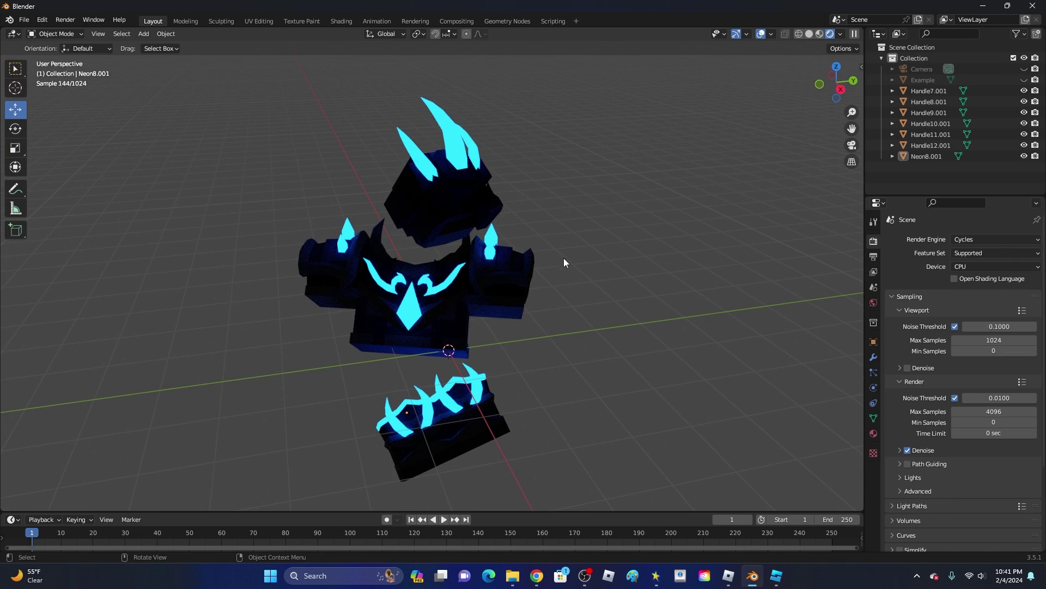
scroll(645, 247, down, 1)
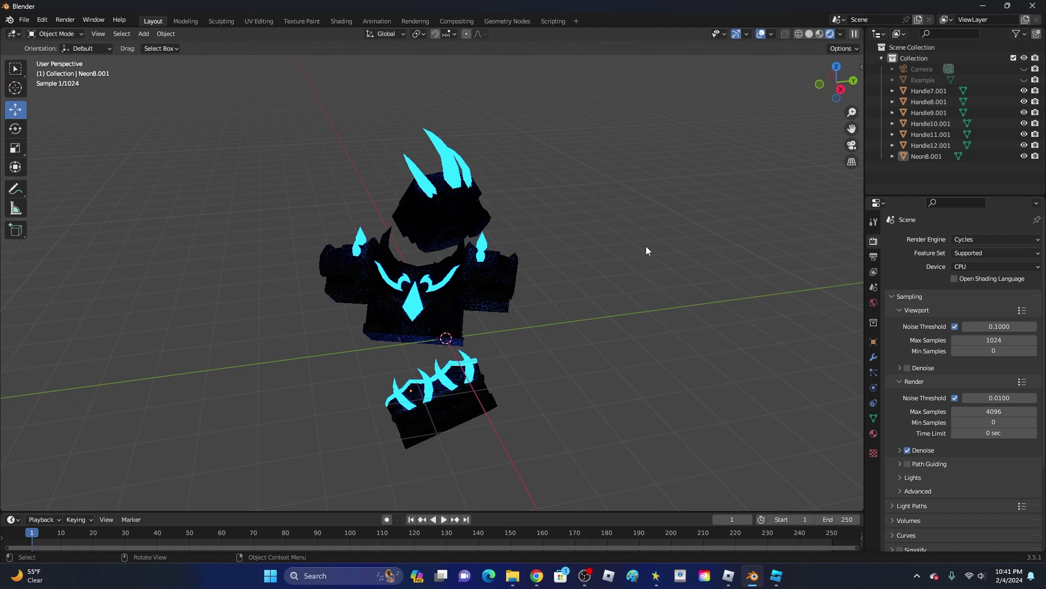
Add a camera to the scene.
key(shift+a)
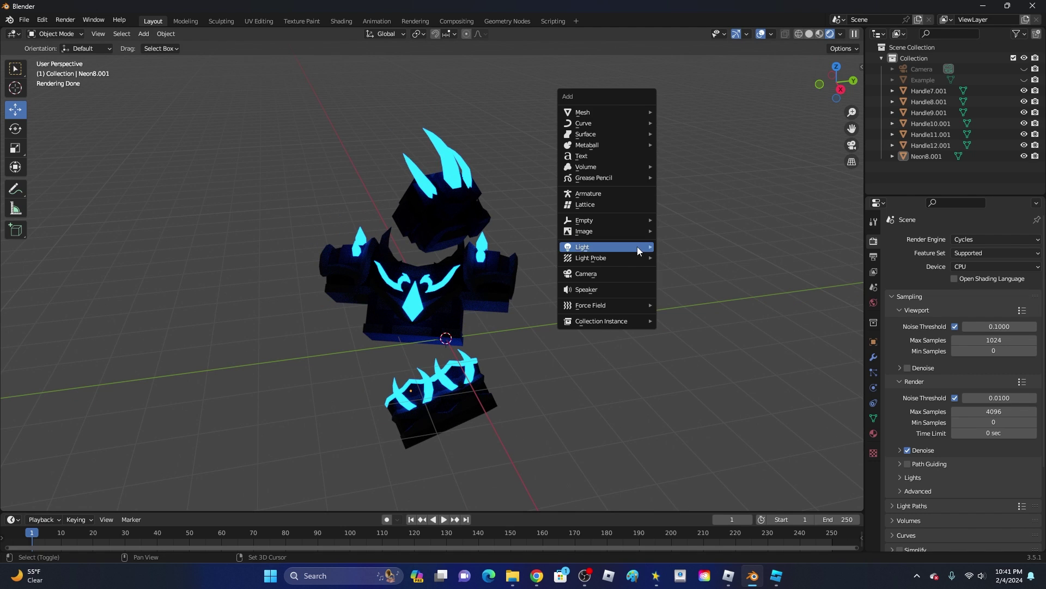
mouse_move(617, 244)
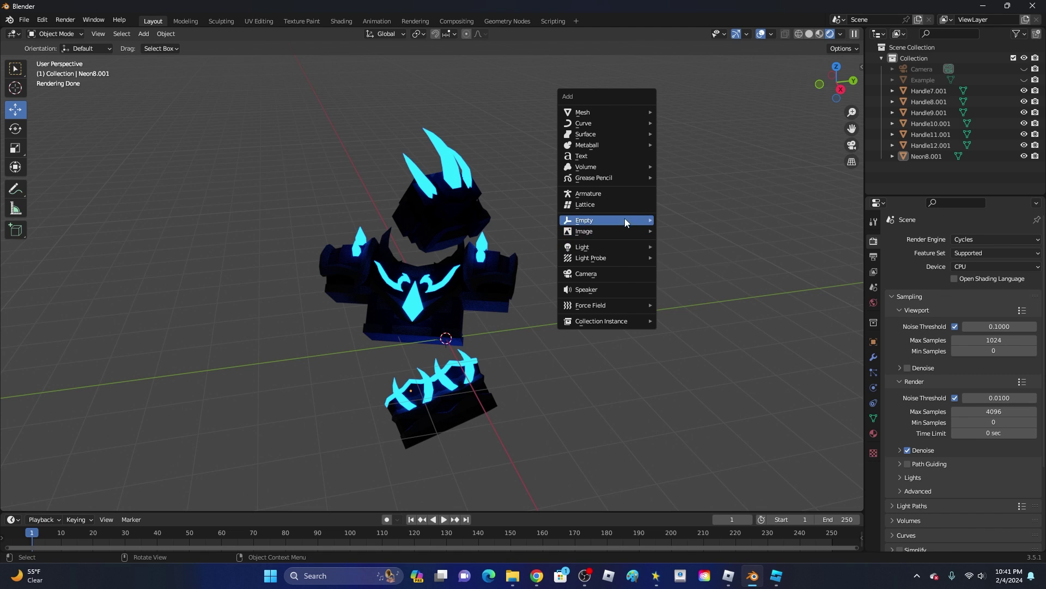
click(616, 272)
scroll(594, 326, up, 2)
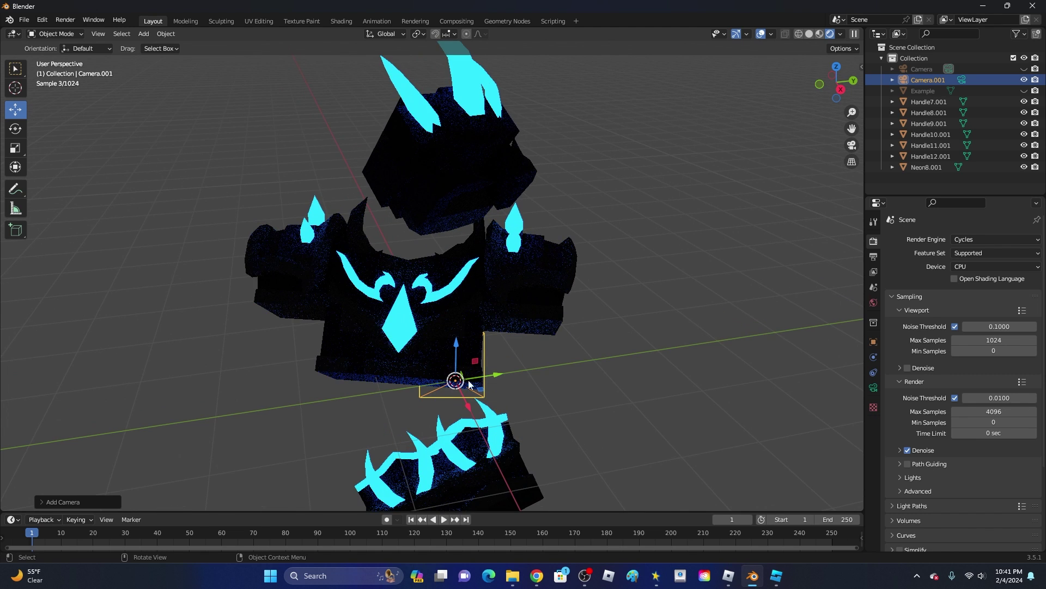
Switch the viewport to the camera view and delete the newly added camera.
key(KP_0)
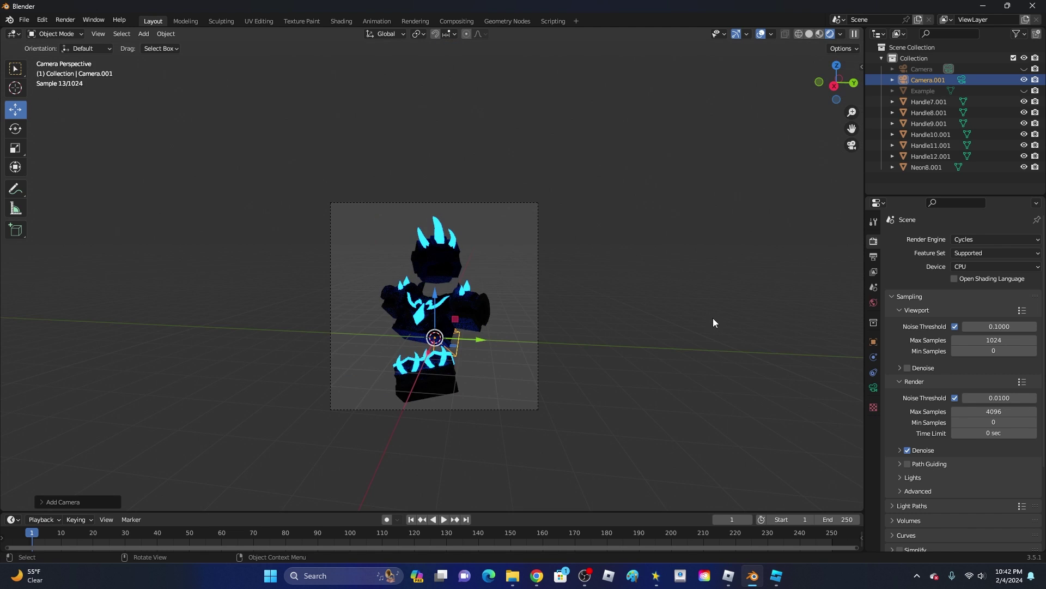
scroll(554, 299, up, 2)
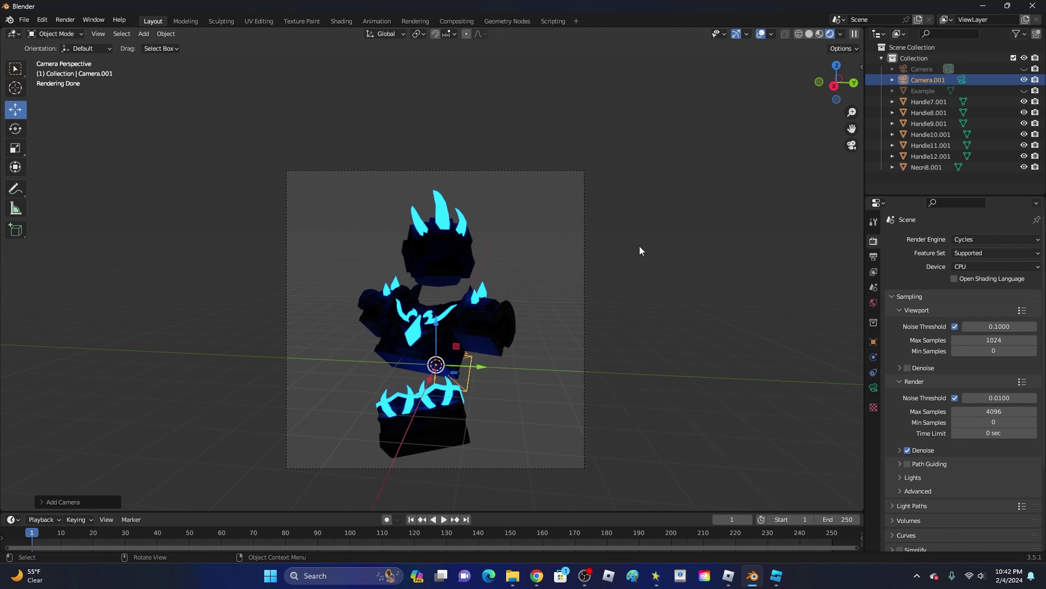
key(Delete)
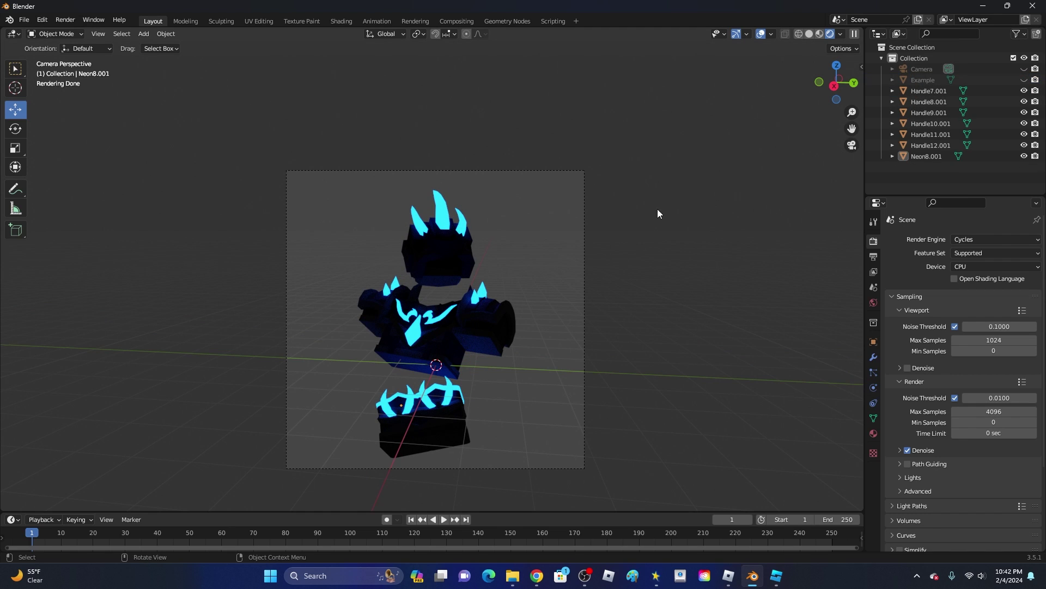
Reframe the camera view on the armor model using Walk Navigation.
click(97, 36)
mouse_move(145, 172)
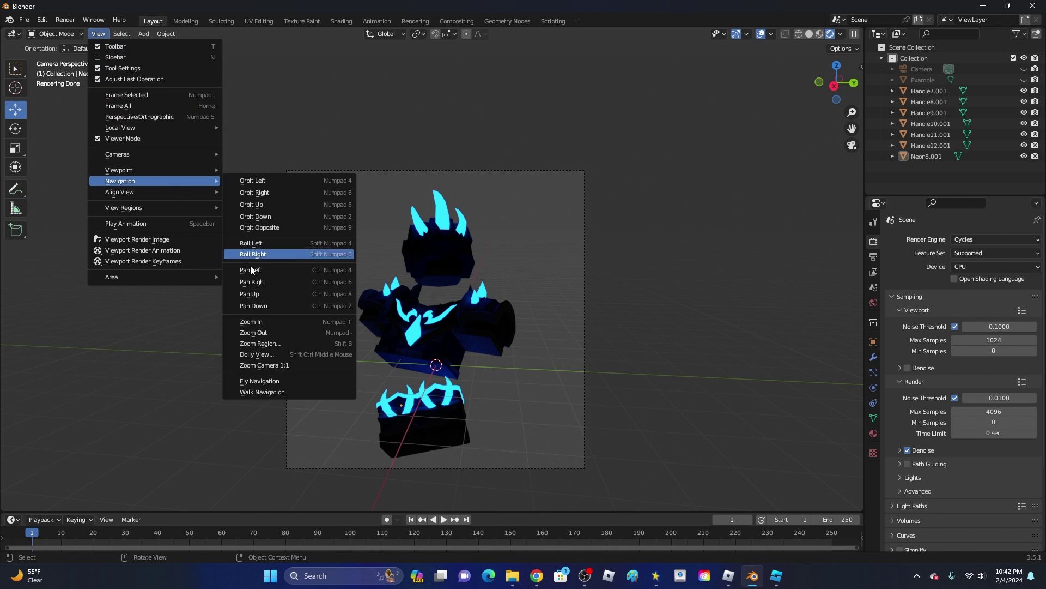
click(283, 391)
key(w)
key(s)
click(289, 396)
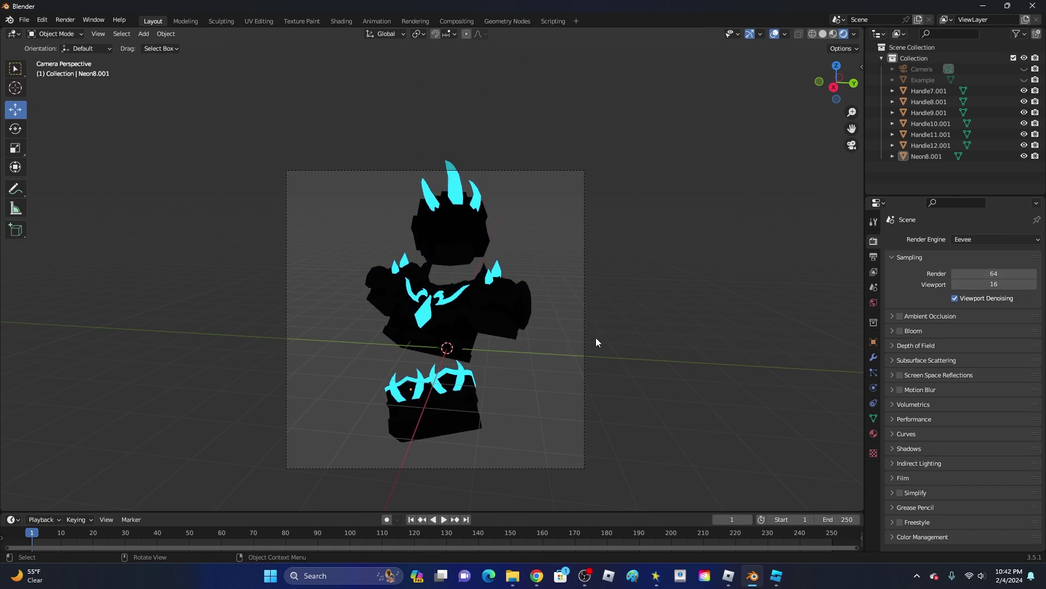
Unhide the Example object so the magenta armor stands beside the blue one.
middle_drag(614, 339, 521, 219)
scroll(523, 219, up, 1)
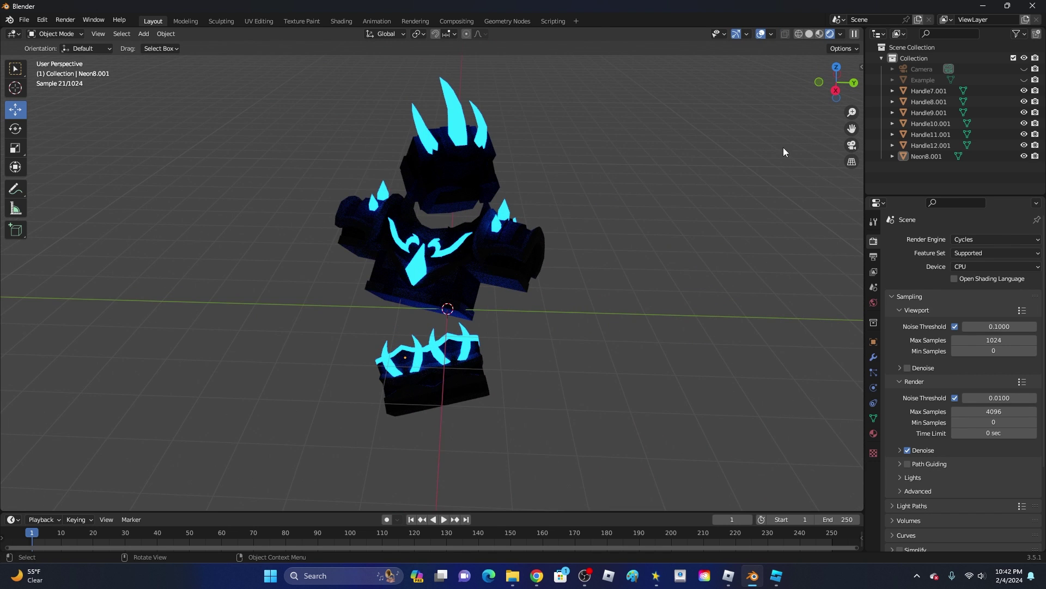
click(1024, 79)
click(480, 152)
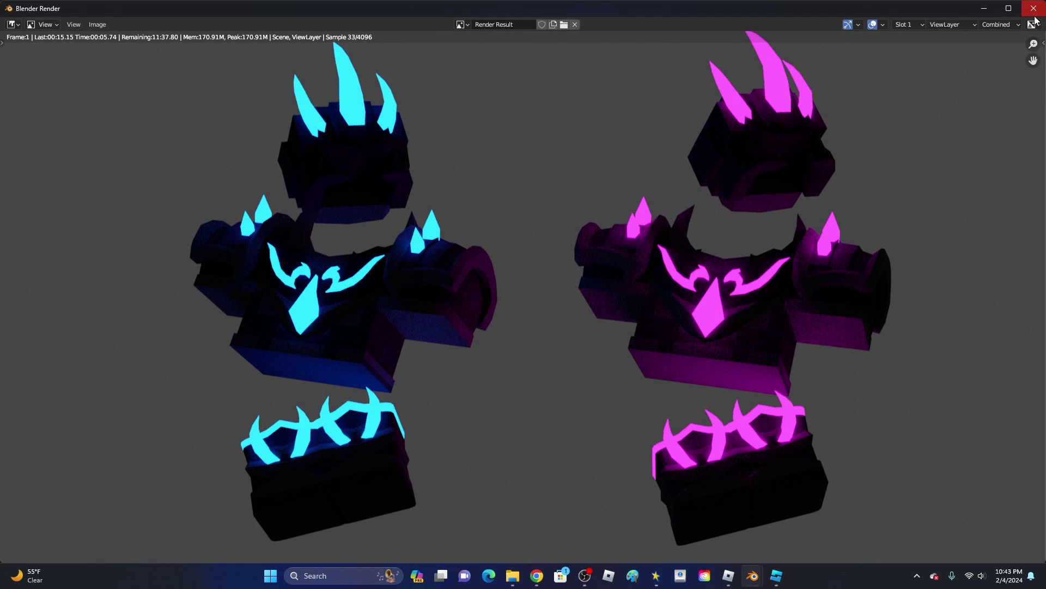
Close the render window, select the blue neon parts and show their material settings.
click(1033, 6)
click(360, 277)
click(365, 271)
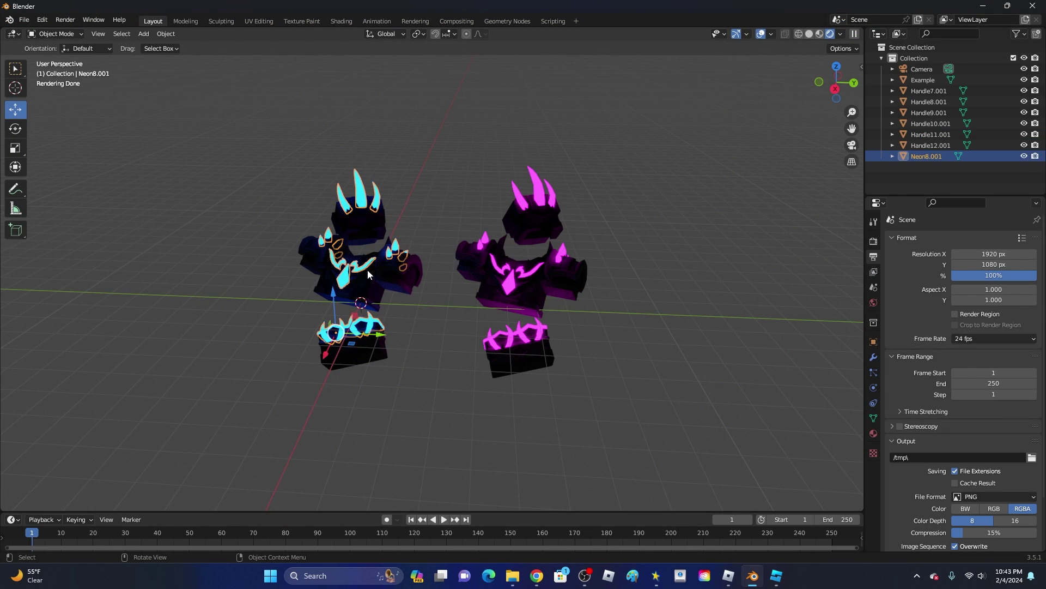
middle_drag(368, 269, 562, 293)
scroll(551, 286, up, 3)
click(873, 433)
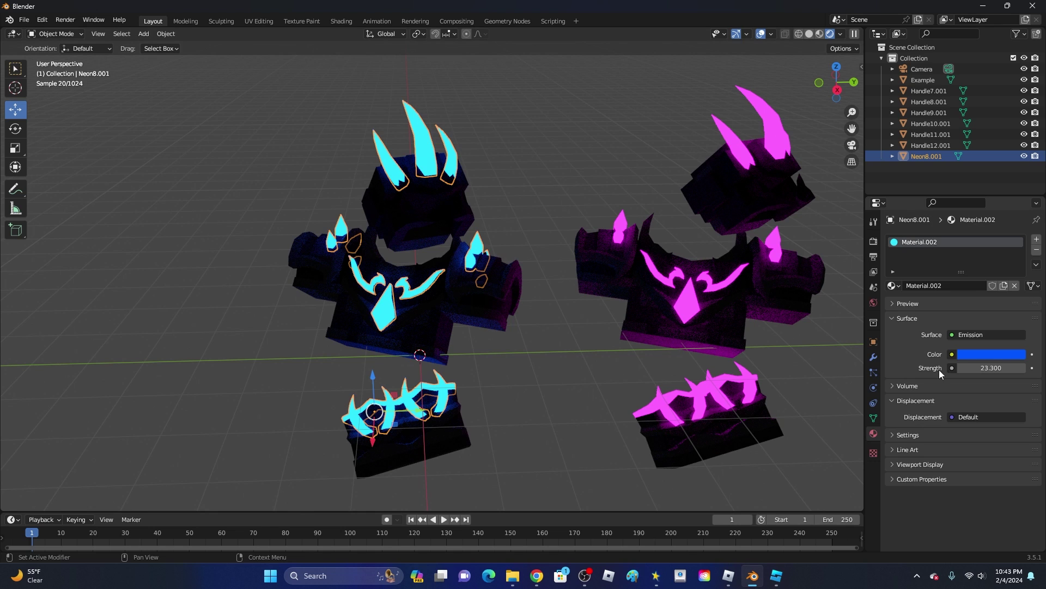
Try emission strengths of 7.8 and 122 on the blue neon material to compare a weak and a strong glow.
mouse_move(1002, 373)
mouse_down()
mouse_move(905, 373)
mouse_move(999, 371)
mouse_up()
click(500, 339)
scroll(499, 338, up, 2)
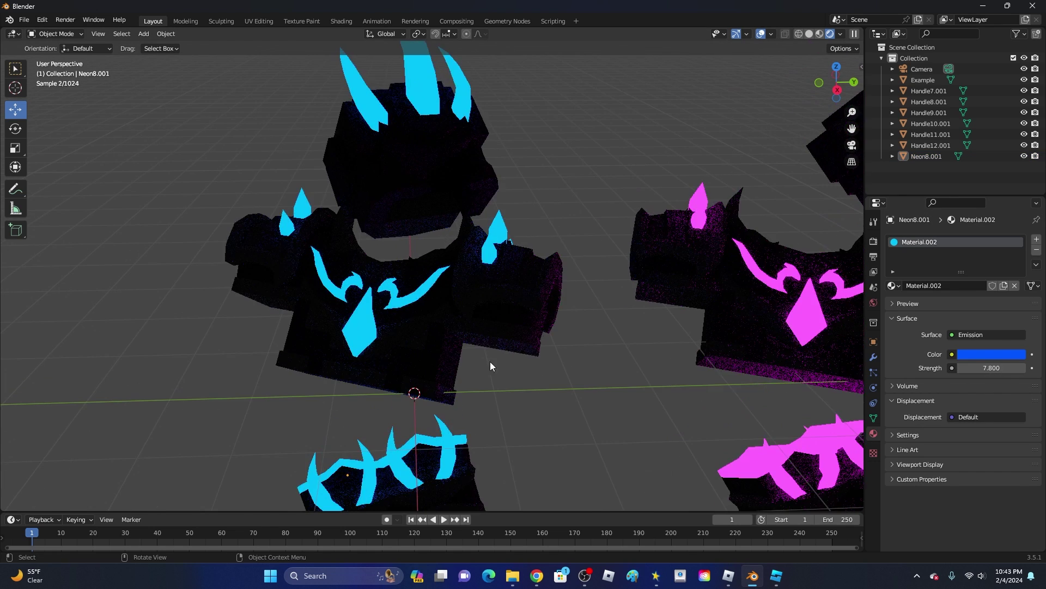
scroll(406, 342, down, 1)
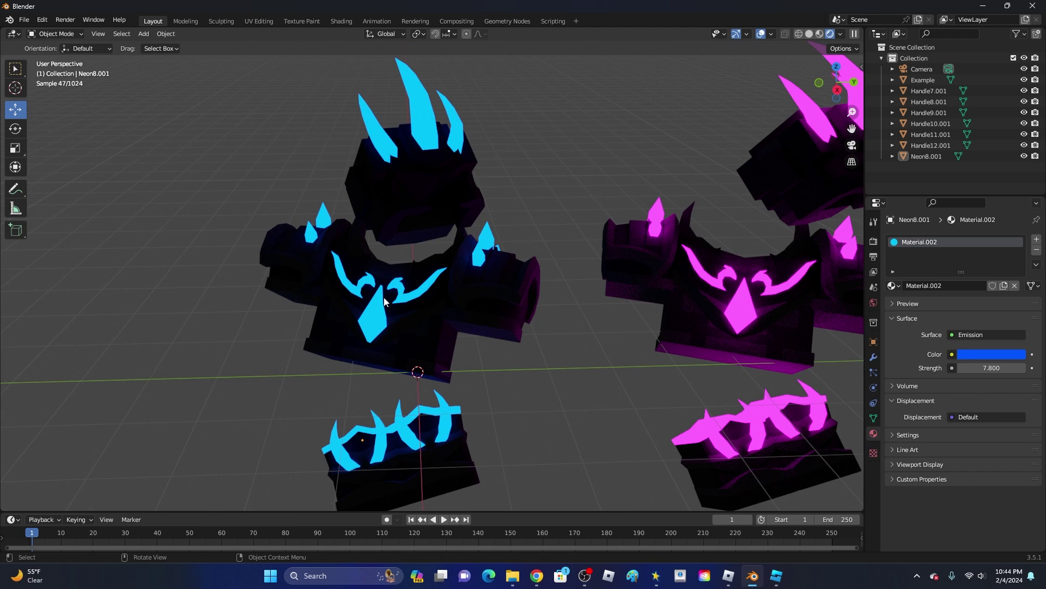
click(385, 322)
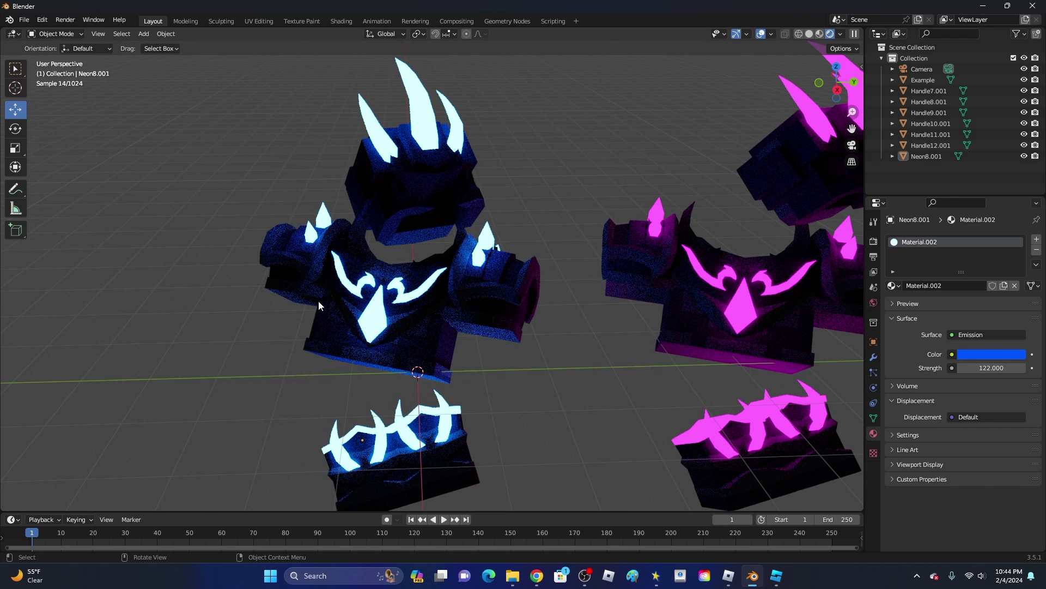
click(430, 321)
click(466, 127)
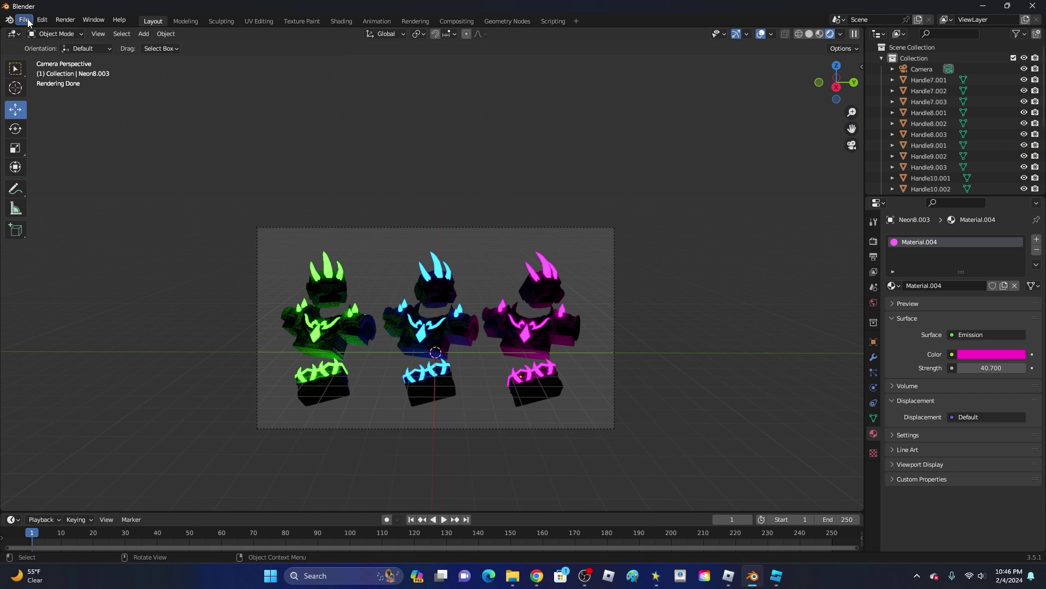
Render a still image of the green, blue and magenta armor sets, inspect it and close the render.
click(65, 20)
click(74, 30)
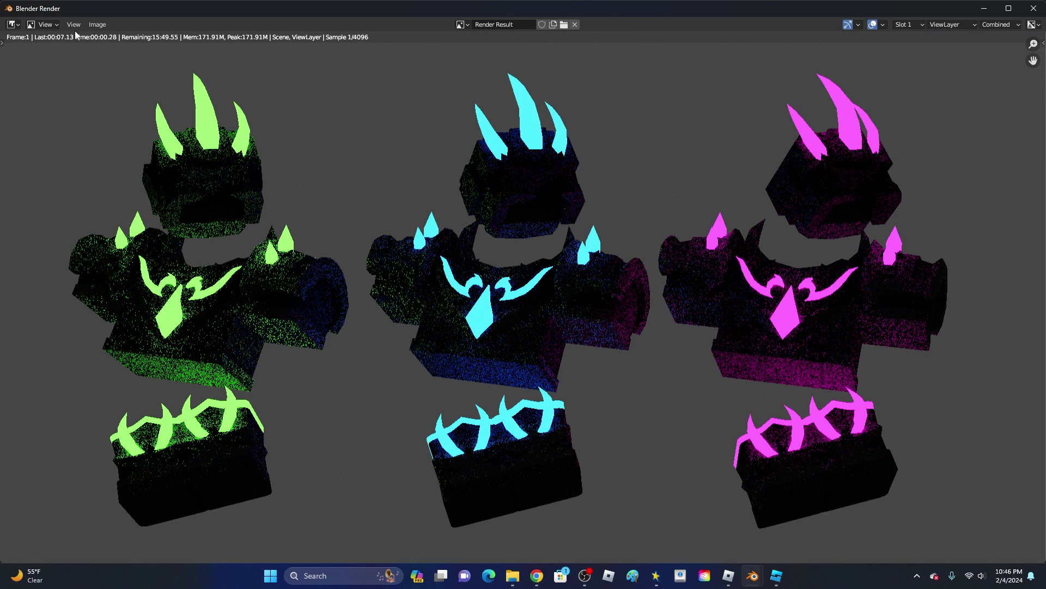
scroll(575, 307, down, 1)
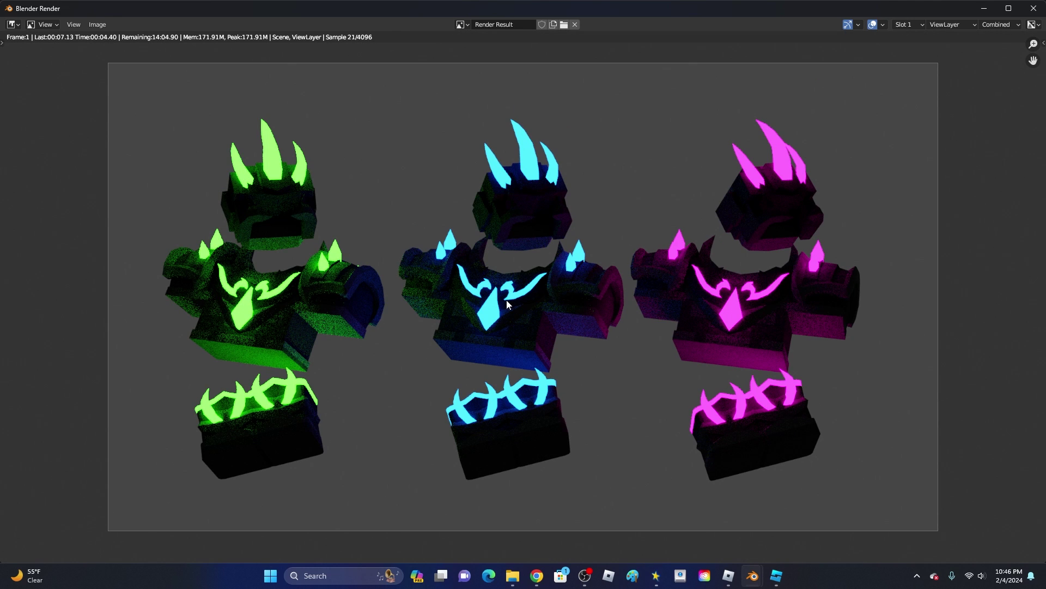
scroll(196, 341, up, 6)
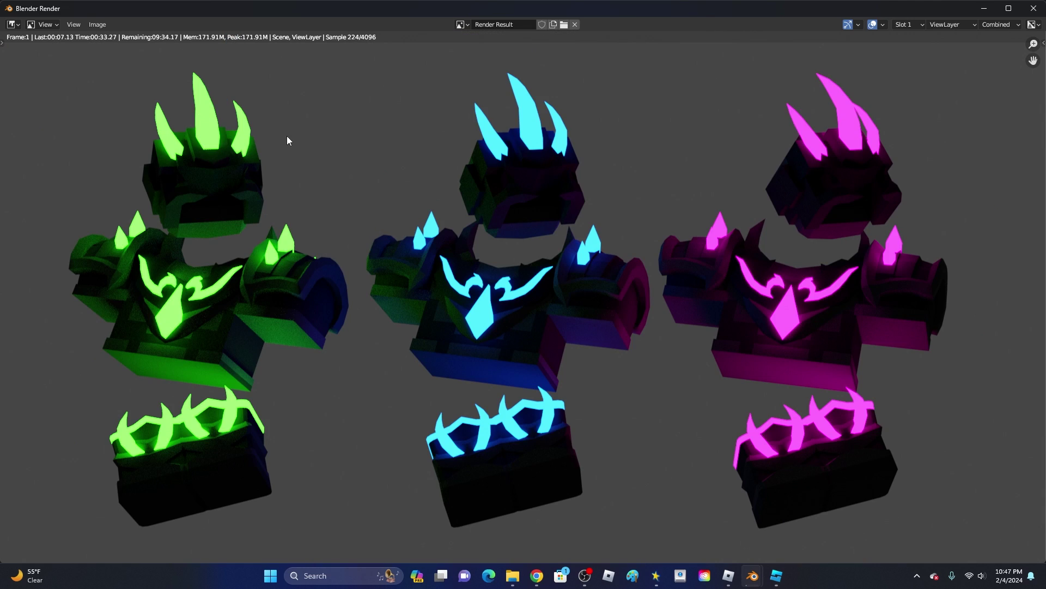
scroll(529, 334, down, 1)
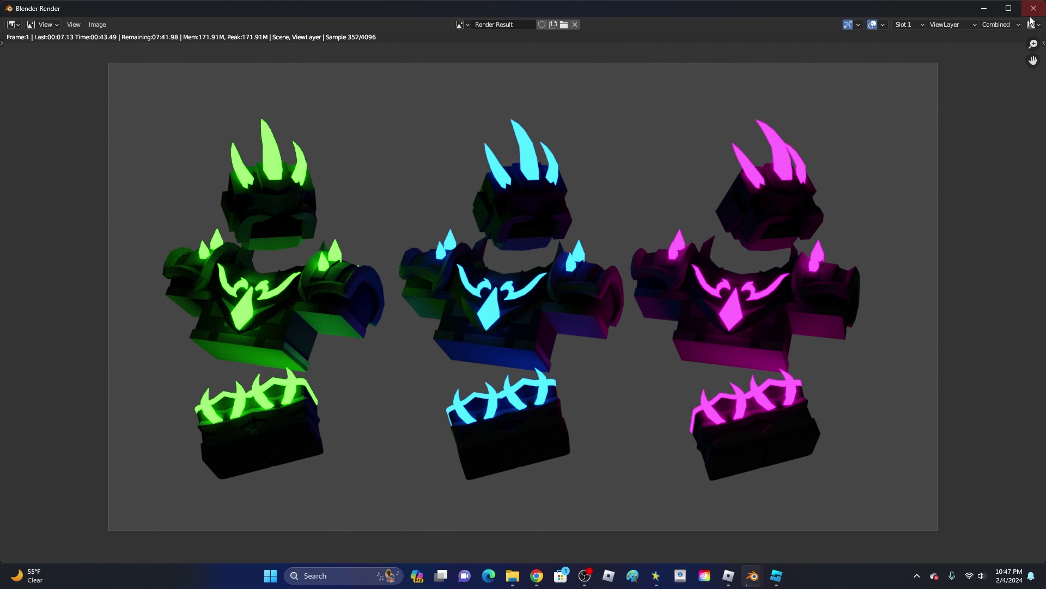
key(Escape)
Switch the viewport to solid shading and move all three armor sets along the Y axis away from the scene centre.
scroll(653, 294, down, 1)
middle_drag(653, 295, 688, 299)
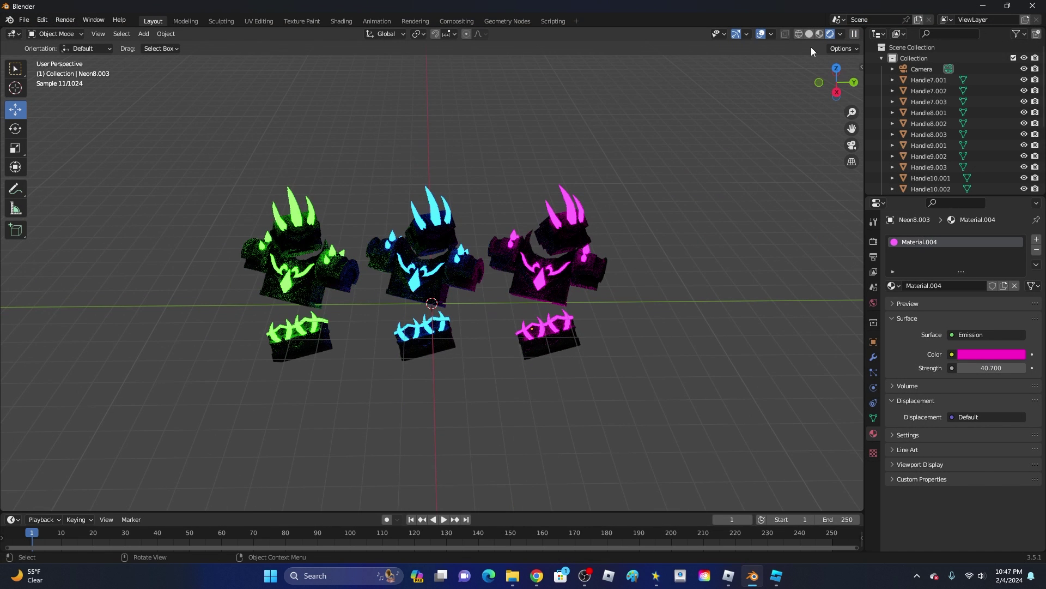
click(809, 35)
mouse_move(686, 158)
mouse_down()
mouse_move(542, 234)
mouse_move(149, 386)
mouse_up()
drag(472, 288, 839, 279)
click(334, 261)
Add a cube mesh at the scene centre.
key(shift+a)
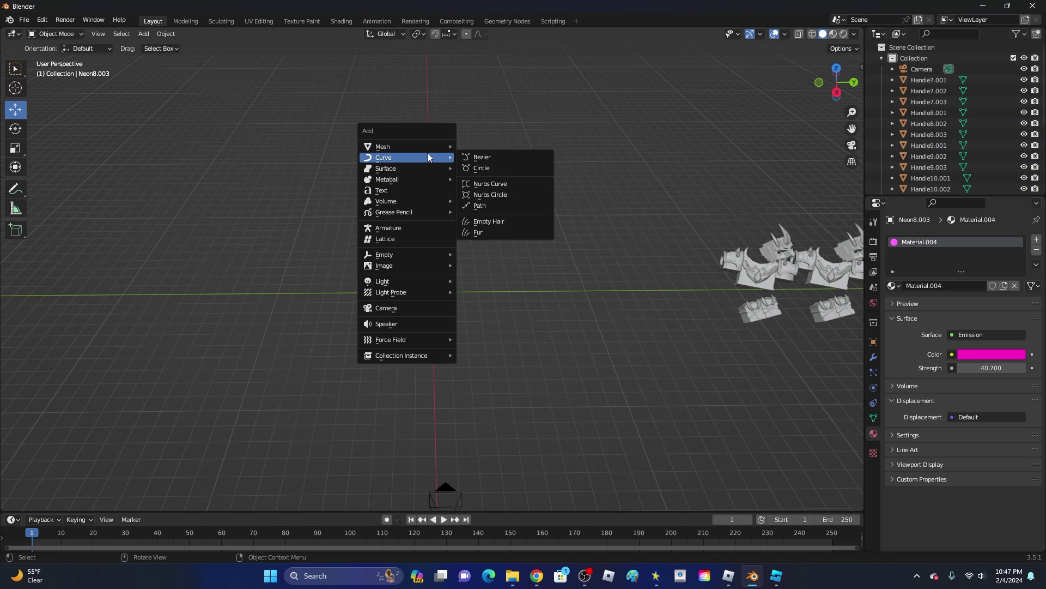
mouse_move(441, 148)
click(475, 156)
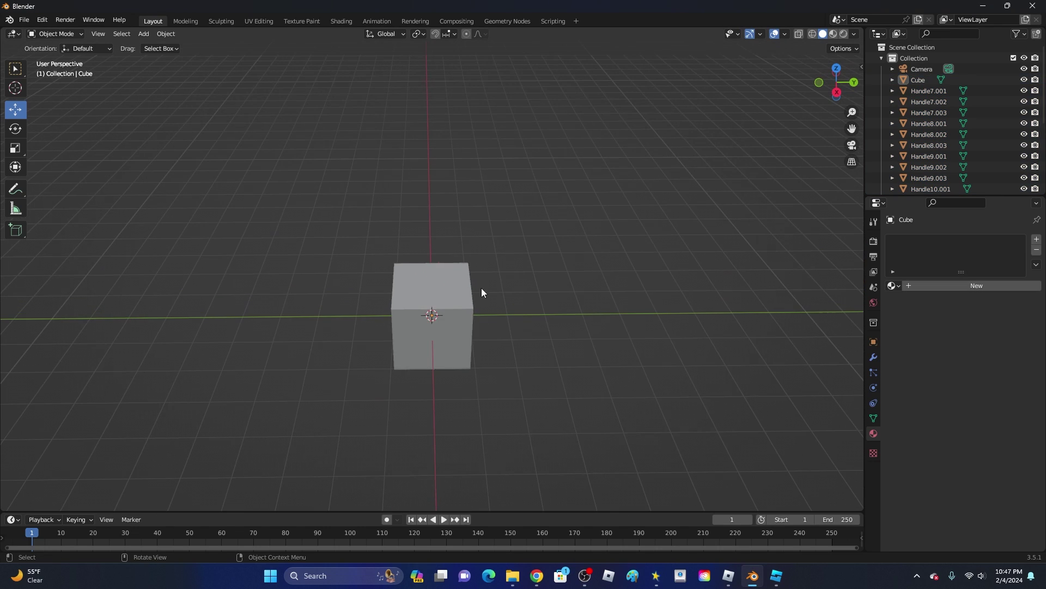
Give the cube a new material with an Emission surface in bright green.
click(1008, 286)
click(976, 334)
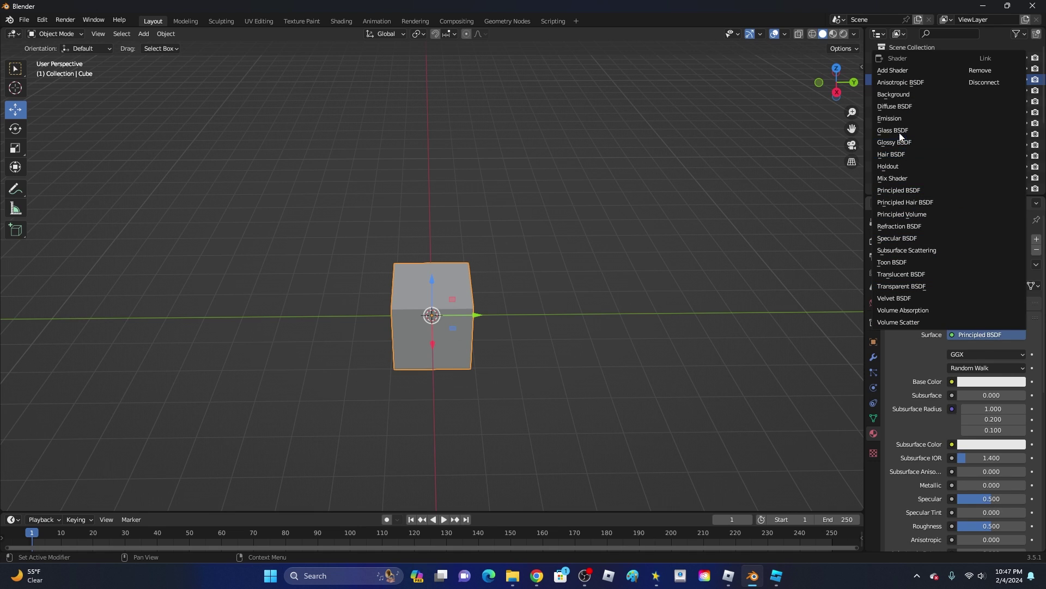
click(948, 130)
click(983, 352)
drag(999, 245, 958, 234)
Set the cube's emission strength to 19.7 and show it in rendered shading.
drag(990, 368, 1036, 368)
drag(1035, 368, 1040, 368)
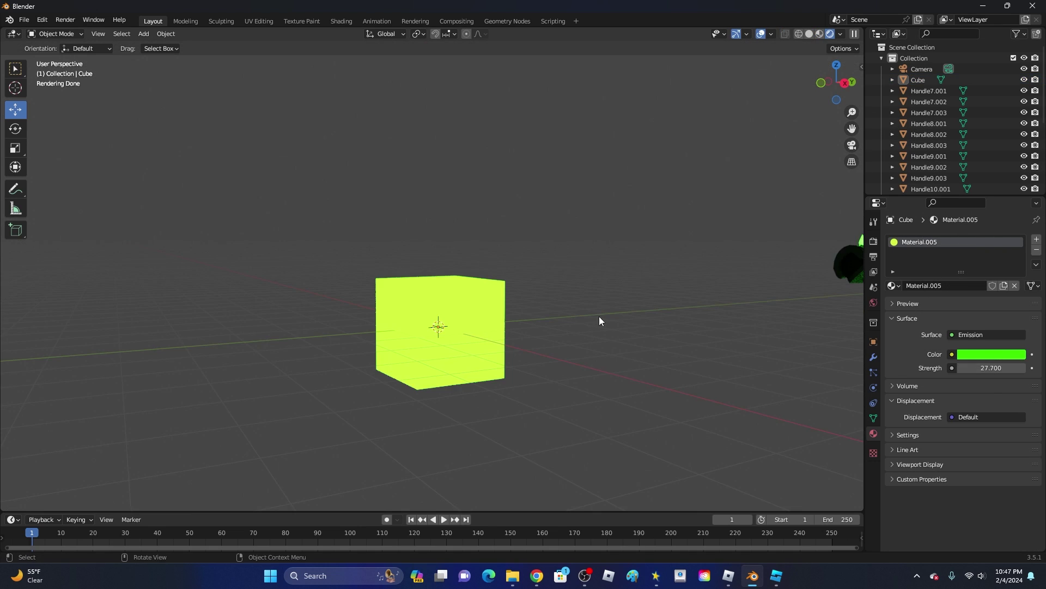
middle_drag(600, 316, 558, 348)
scroll(630, 380, up, 3)
drag(1012, 370, 968, 371)
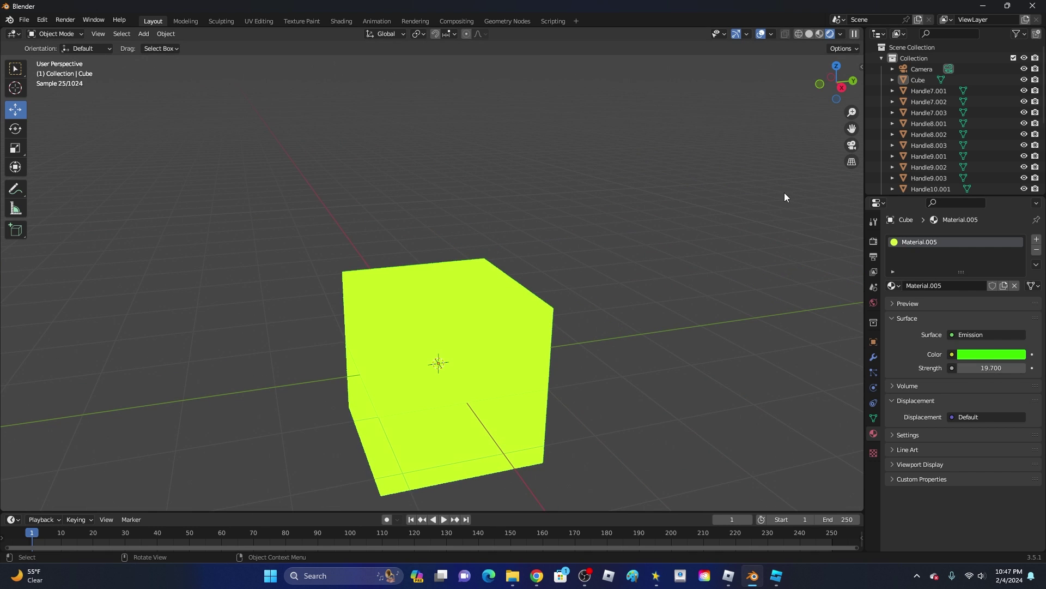
scroll(781, 194, down, 2)
middle_drag(779, 194, 679, 239)
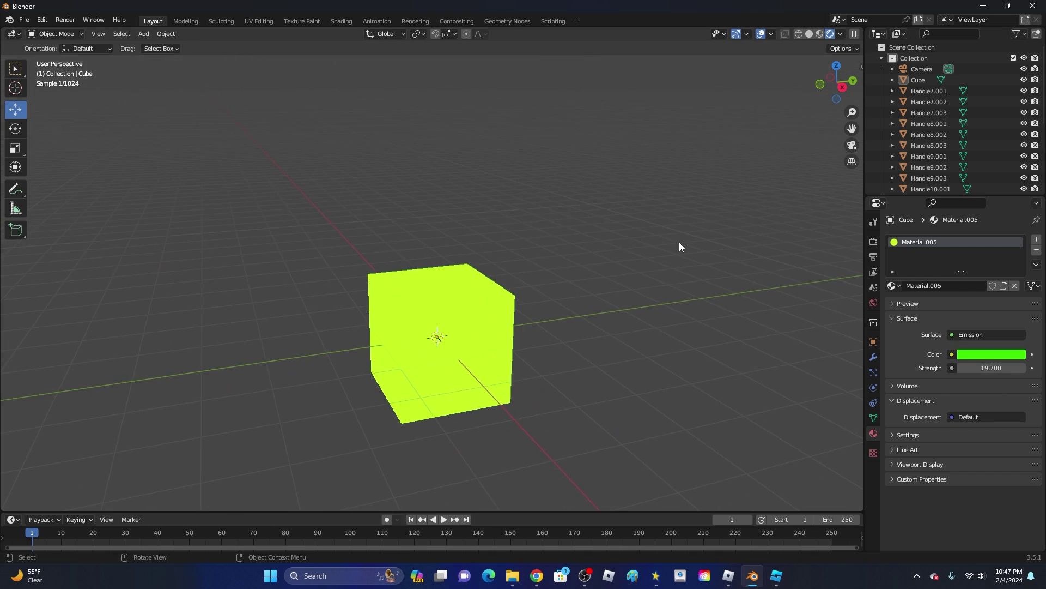
scroll(648, 243, down, 2)
key(shift+a)
mouse_move(612, 243)
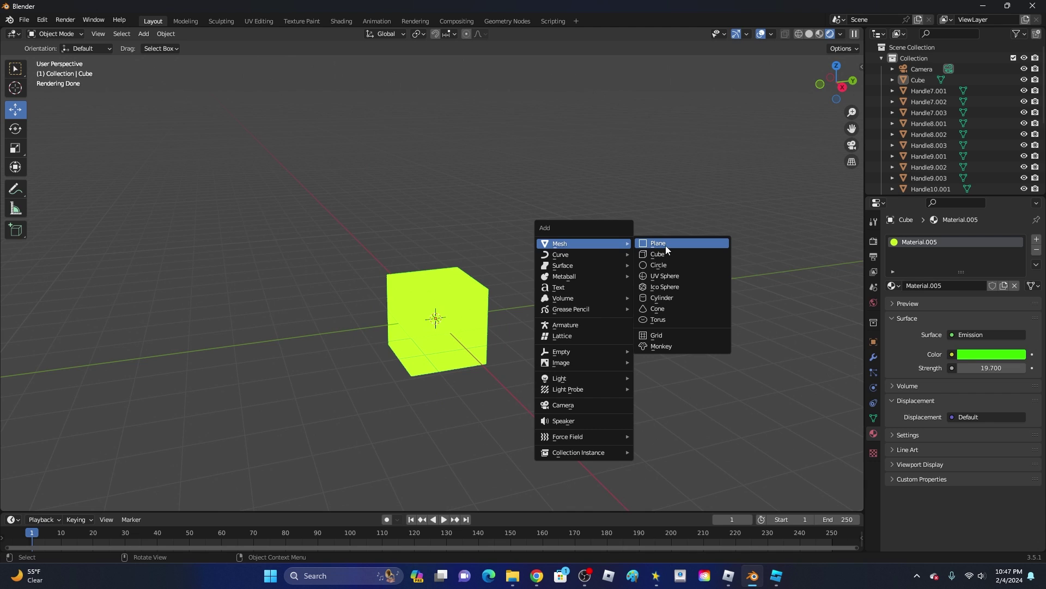
scroll(503, 314, up, 1)
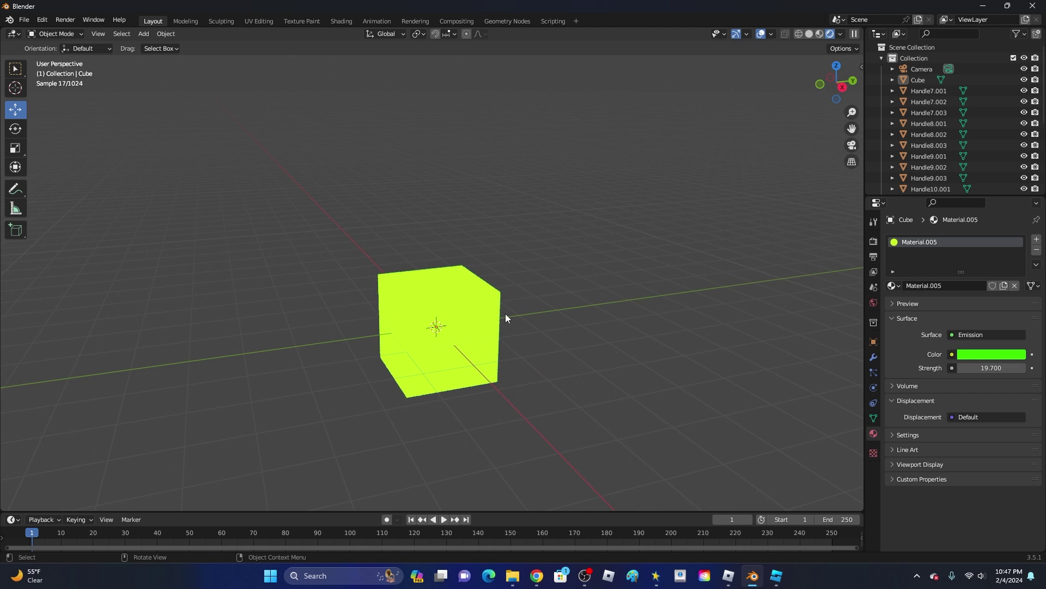
scroll(581, 238, up, 3)
scroll(507, 199, down, 2)
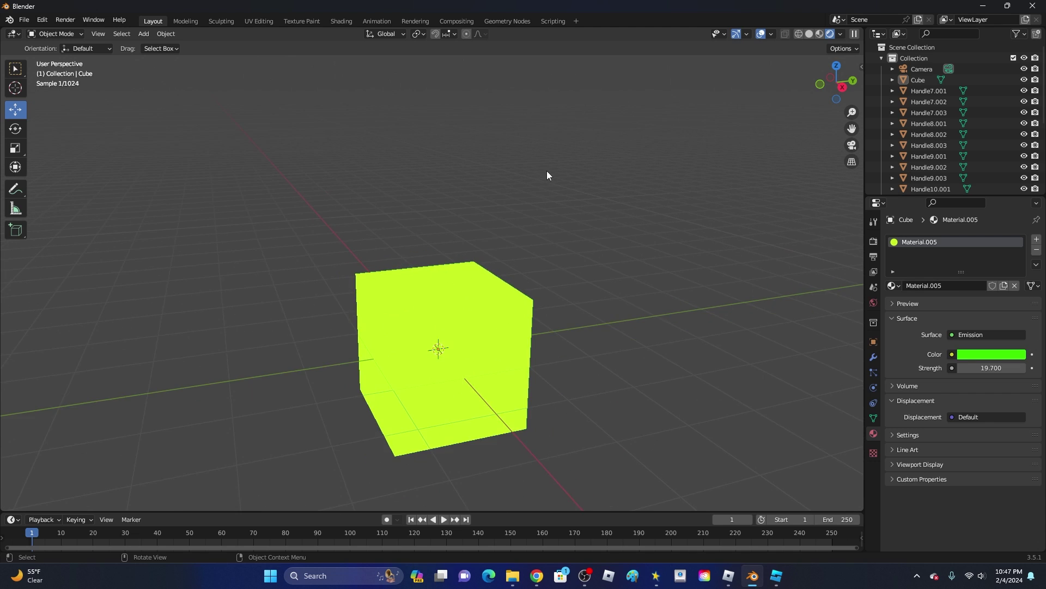
key(shift+a)
mouse_move(497, 173)
click(603, 184)
key(ctrl+z)
Add a plane, lower it beneath the glowing cube and scale it up into a floor.
key(shift+a)
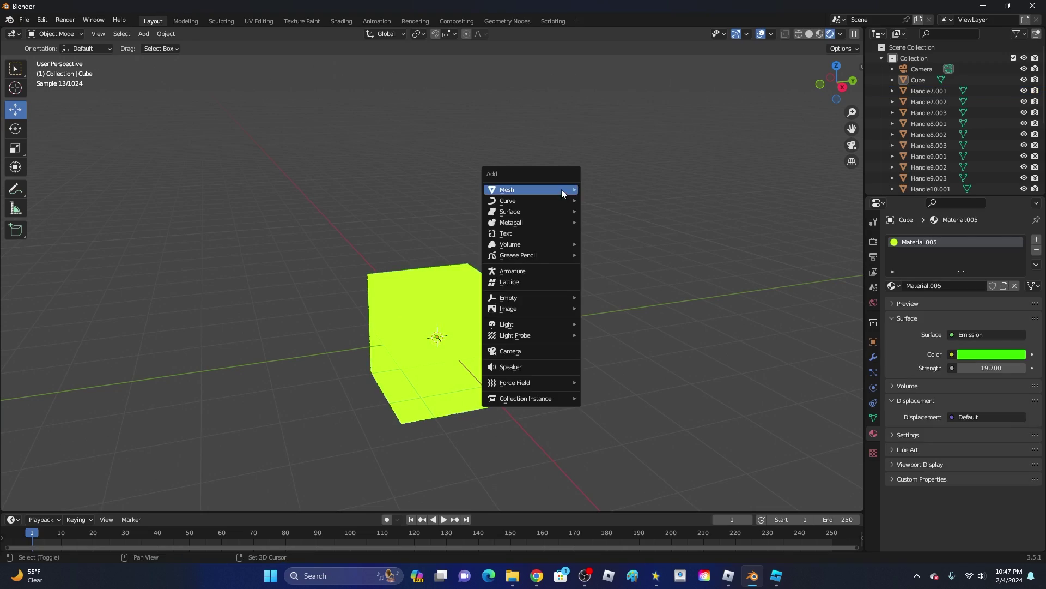
mouse_move(561, 189)
click(617, 192)
scroll(430, 292, down, 2)
drag(435, 294, 441, 351)
key(s)
click(718, 227)
click(681, 240)
scroll(562, 285, up, 2)
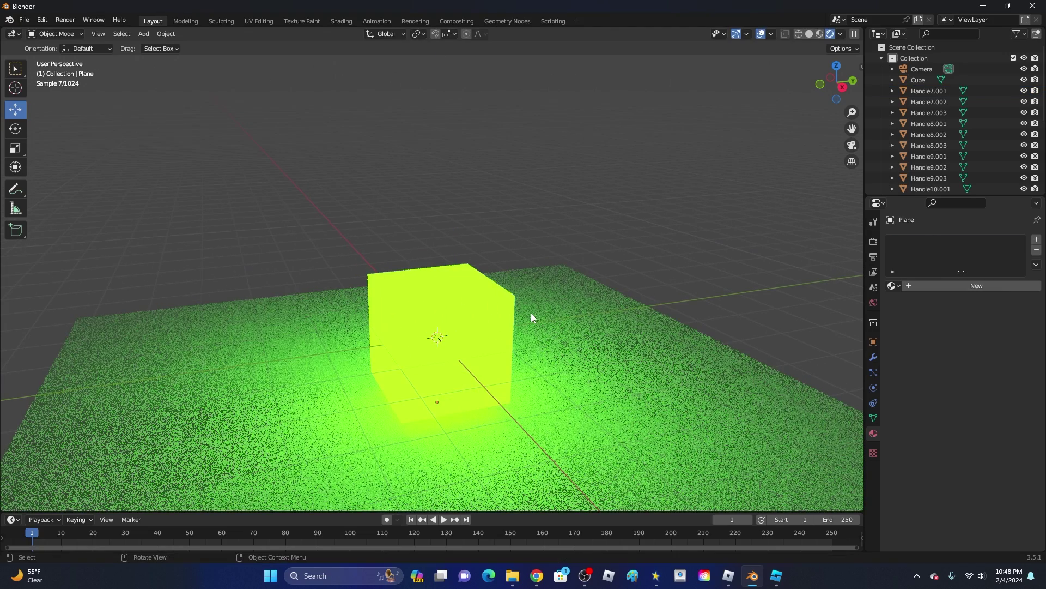
Compare the cube's glow on the floor plane in material preview and rendered shading.
middle_drag(663, 156, 815, 44)
click(820, 35)
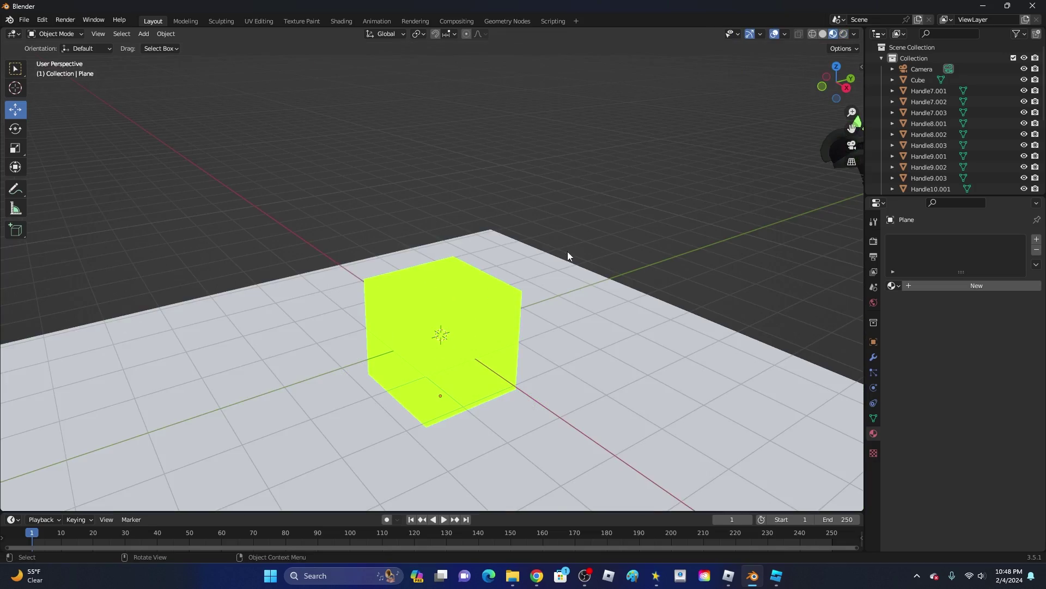
scroll(570, 254, down, 3)
scroll(760, 130, up, 3)
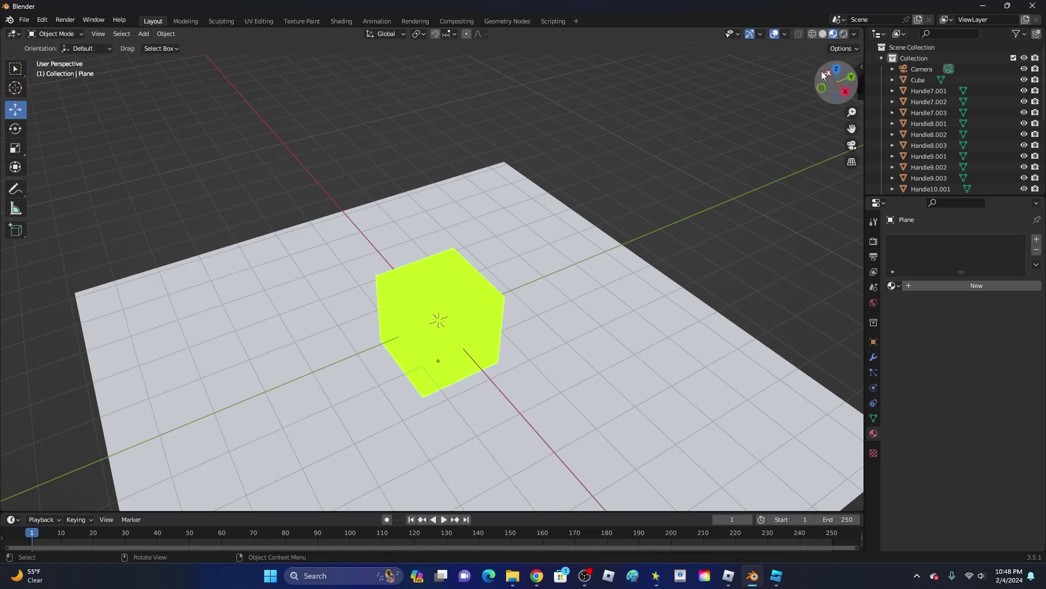
click(844, 34)
scroll(684, 203, down, 4)
scroll(690, 203, down, 1)
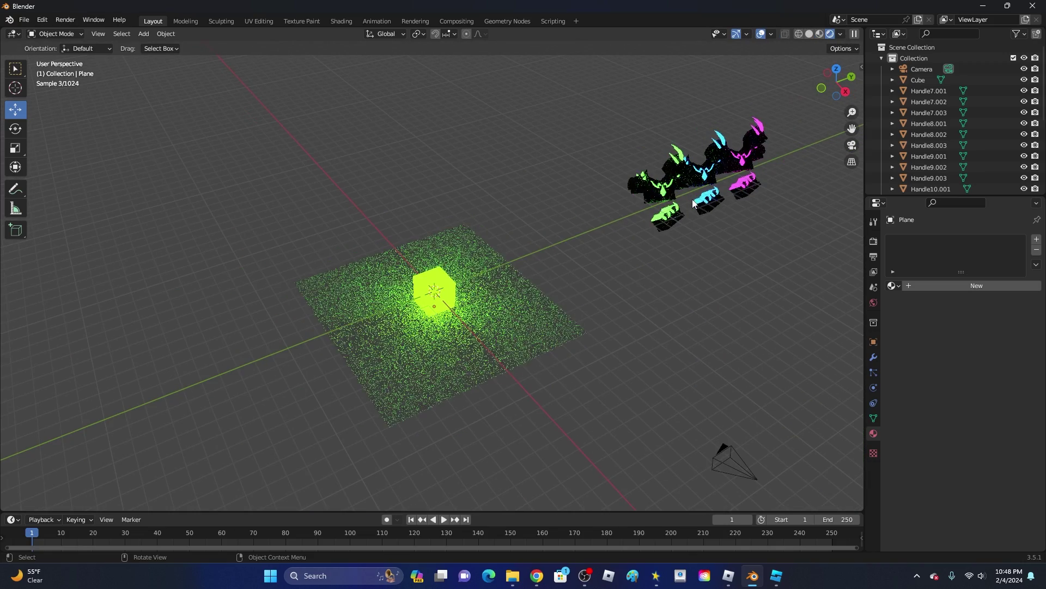
Undo the test plane, the glowing cube and the relocation of the armor sets.
key(ctrl+z)
key(ctrl+z)
key(ctrl+z)
key(ctrl+z)
key(ctrl+z)
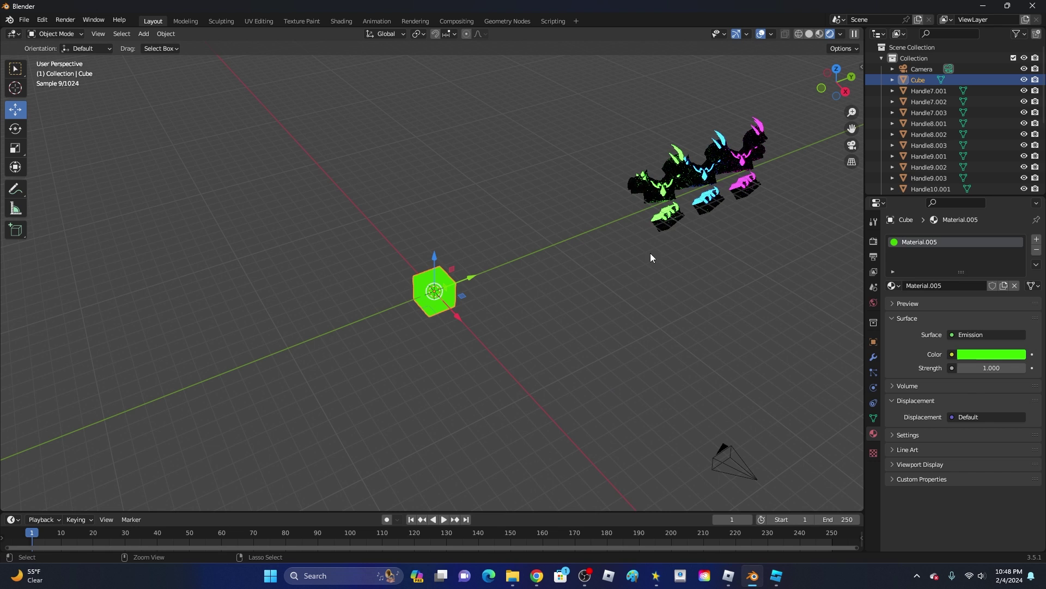
key(ctrl+z)
key(ctrl+z)
key(ctrl+z)
key(ctrl+z)
key(ctrl+z)
middle_drag(714, 276, 606, 234)
click(642, 240)
scroll(606, 234, up, 3)
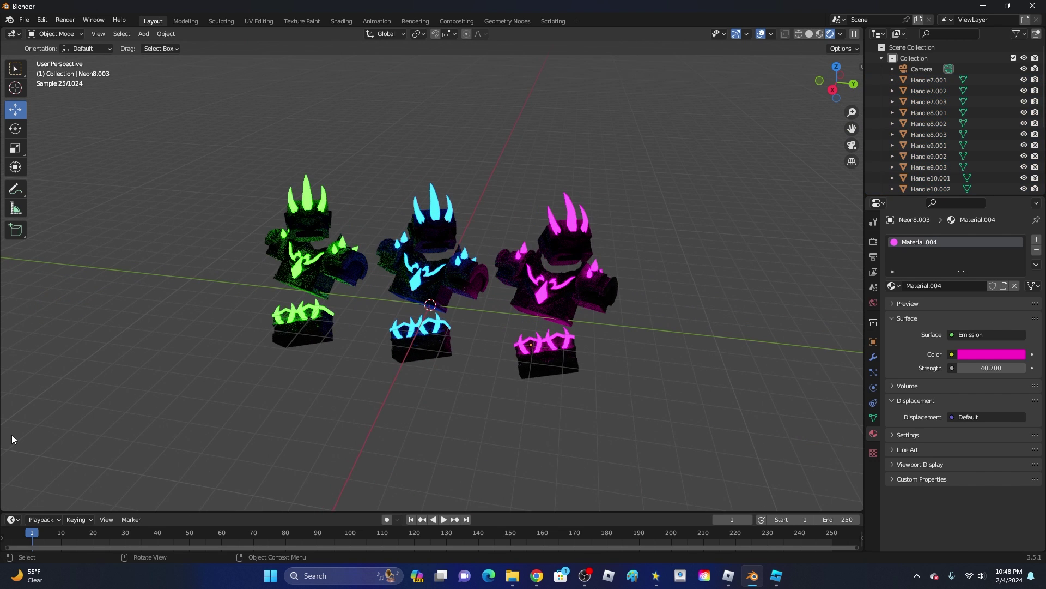